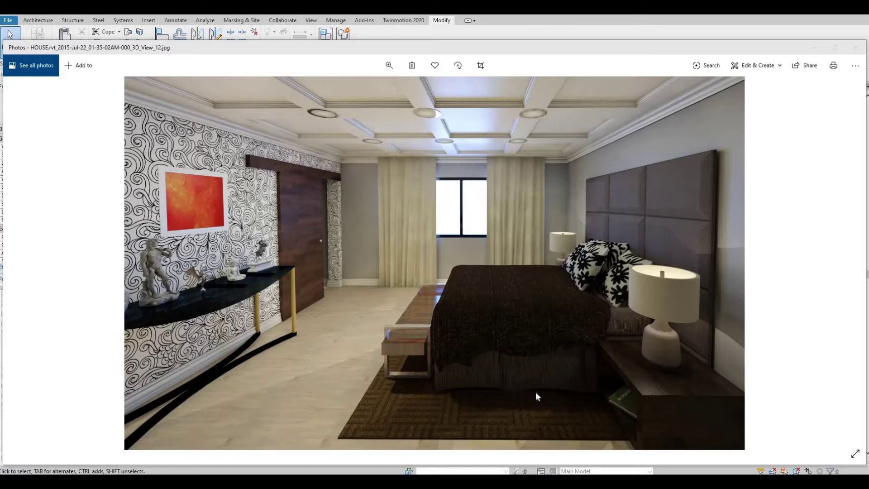
Close the Photos render window and open the GROUND FLOOR floor plan of HOUSE.rvt.
click(524, 35)
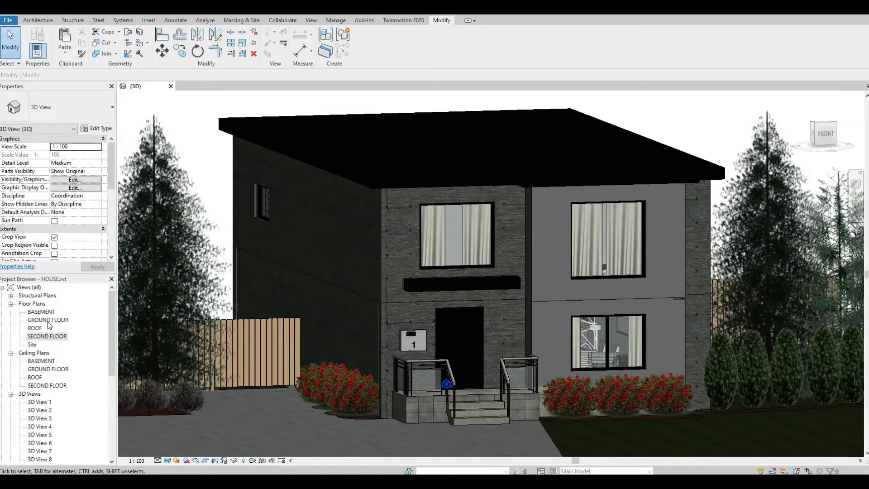
double_click(48, 320)
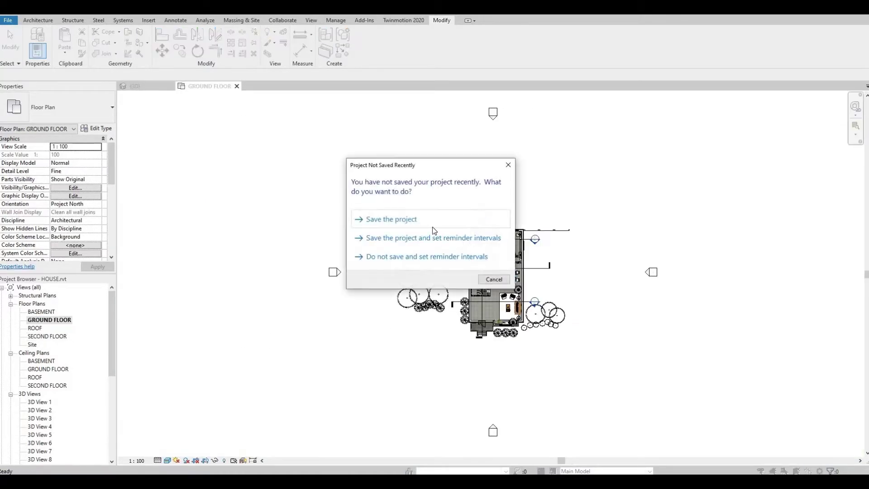
Dismiss the Project Not Saved Recently reminder and zoom into the plan.
click(507, 165)
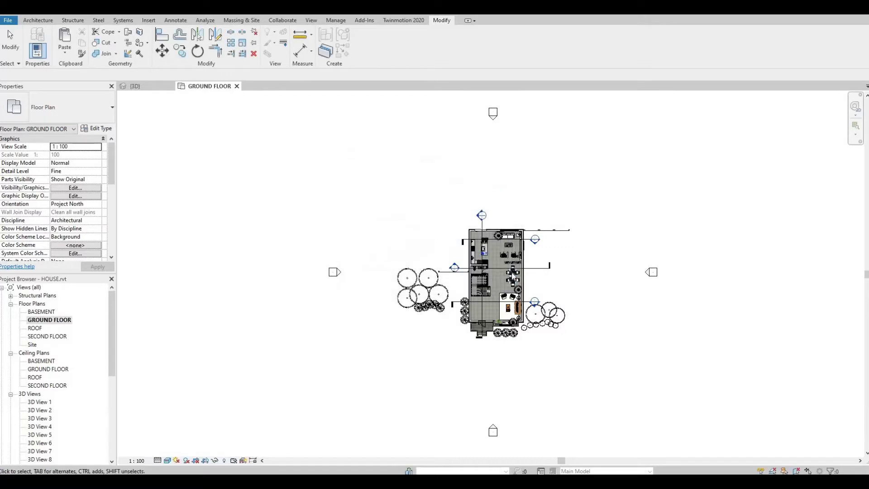
scroll(487, 267, up, 5)
scroll(450, 327, up, 2)
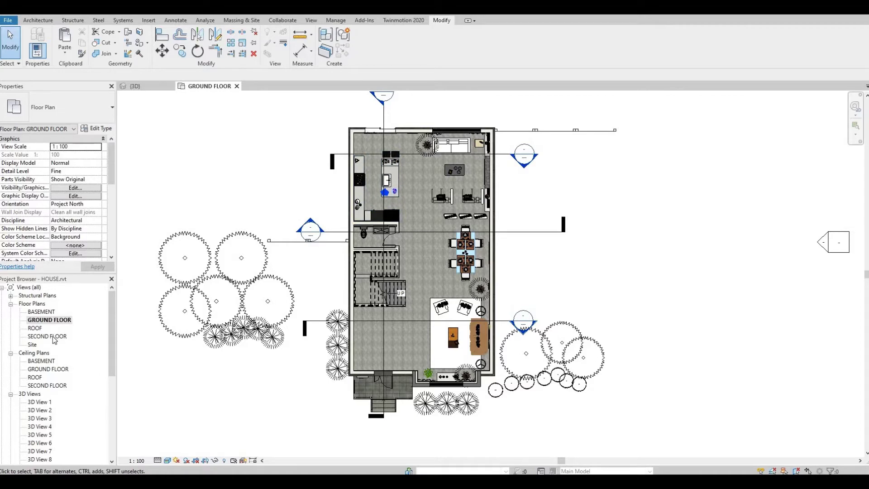
Open the SECOND FLOOR plan and pan to the 4500 x 8100 bedroom.
double_click(47, 336)
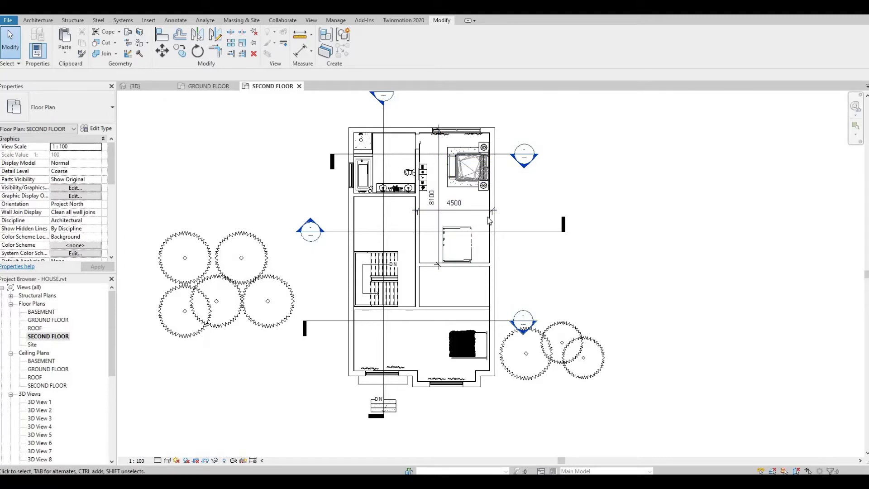
scroll(482, 224, up, 2)
scroll(504, 225, up, 1)
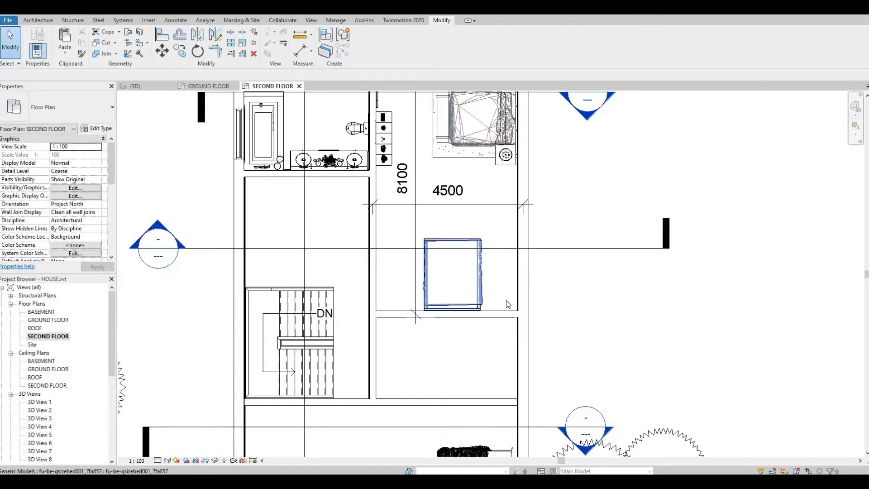
middle_drag(534, 233, 555, 156)
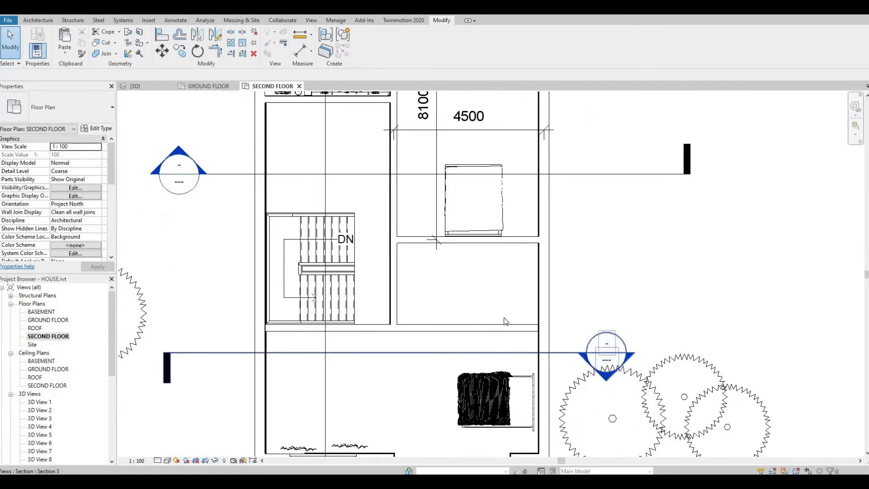
middle_drag(384, 378, 448, 384)
middle_drag(495, 261, 489, 308)
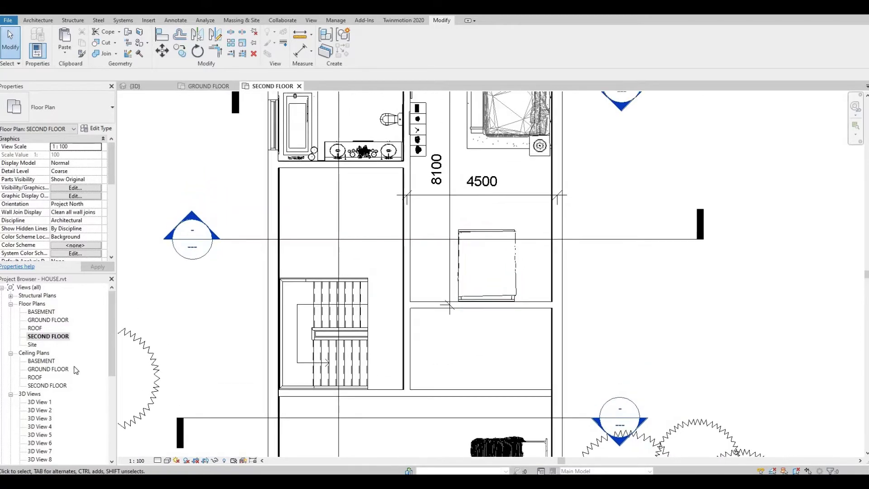
scroll(44, 409, down, 2)
scroll(40, 430, down, 1)
Open 3D View 12 and close the {3D}, GROUND FLOOR and SECOND FLOOR views.
double_click(41, 426)
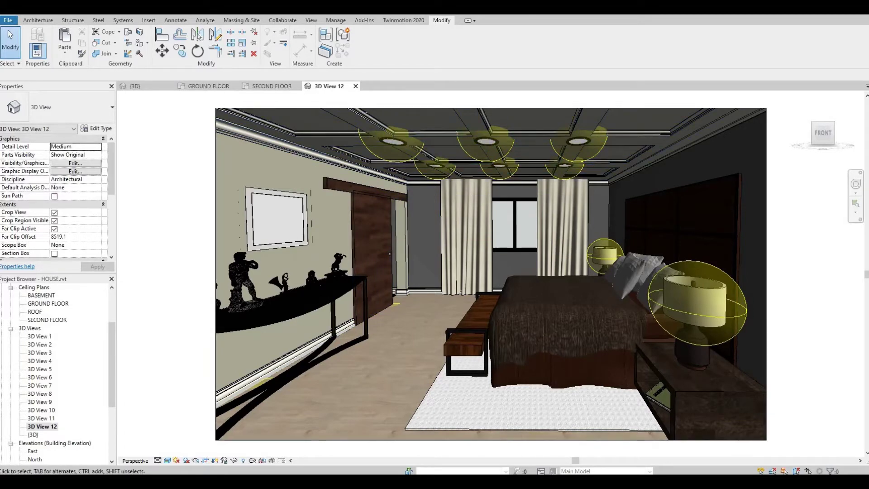
click(197, 7)
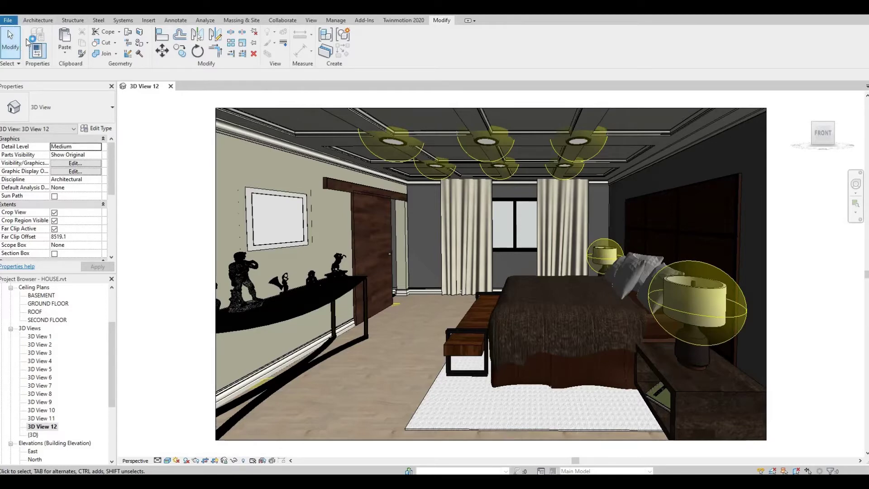
Create a new project from the Architectural Template.
click(6, 21)
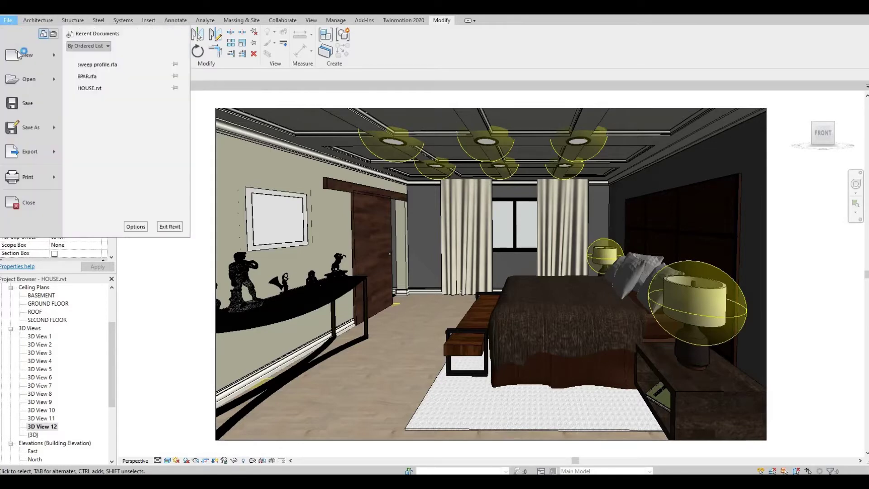
mouse_move(64, 61)
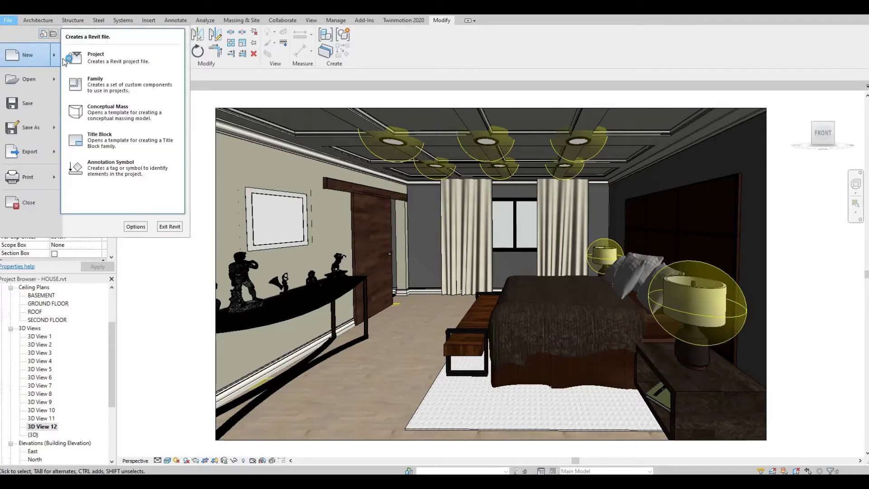
click(101, 66)
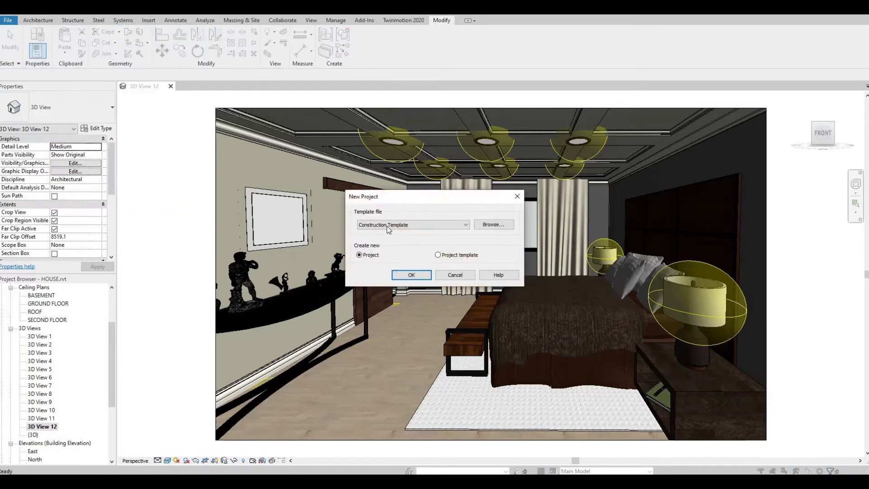
click(386, 225)
click(390, 246)
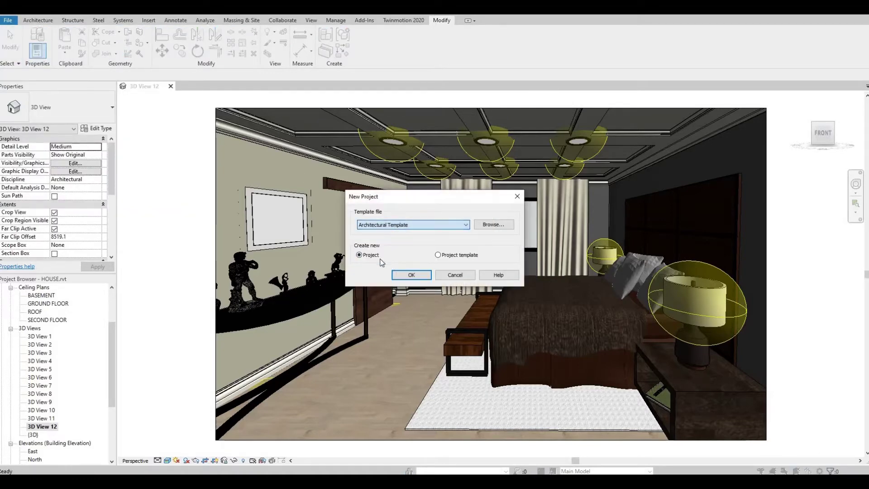
click(412, 276)
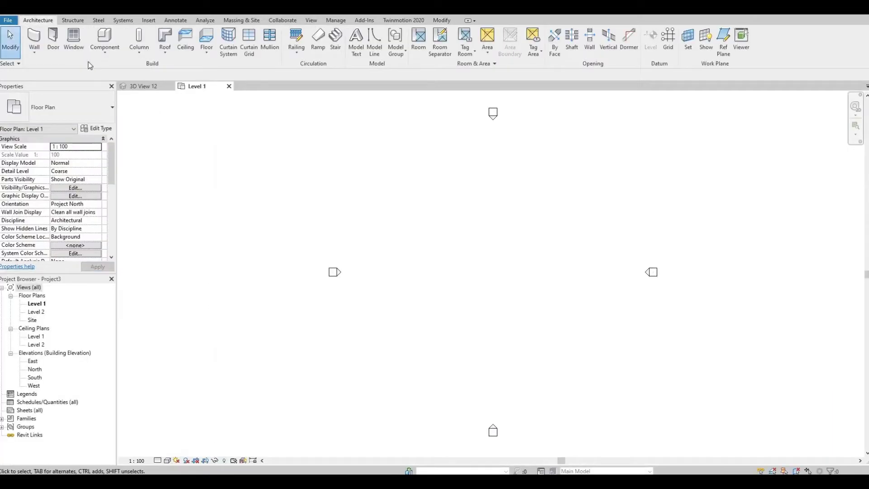
Draw the 4500 mm top wall on Level 1 and delete a stray short corner wall.
click(35, 41)
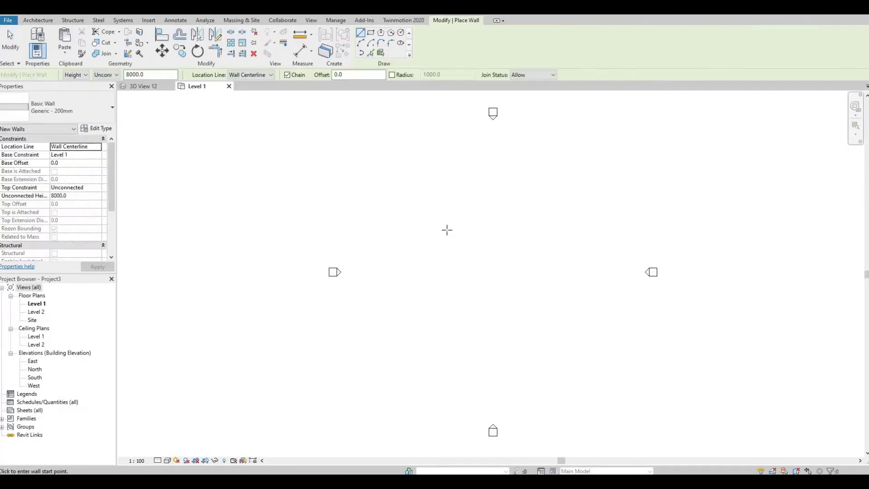
scroll(415, 227, up, 2)
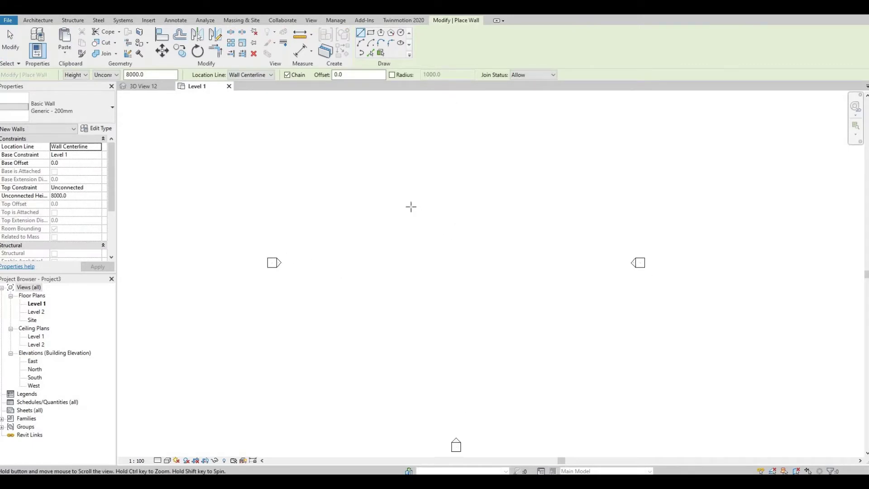
click(407, 163)
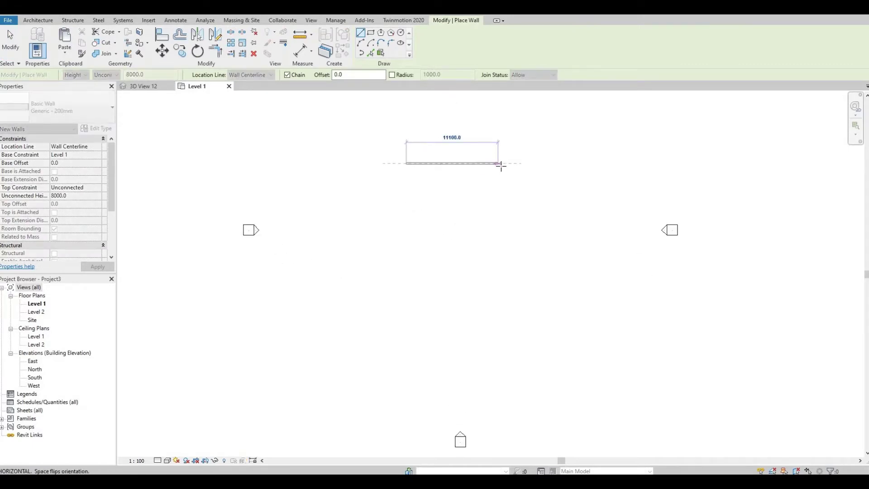
text(4500)
key(Return)
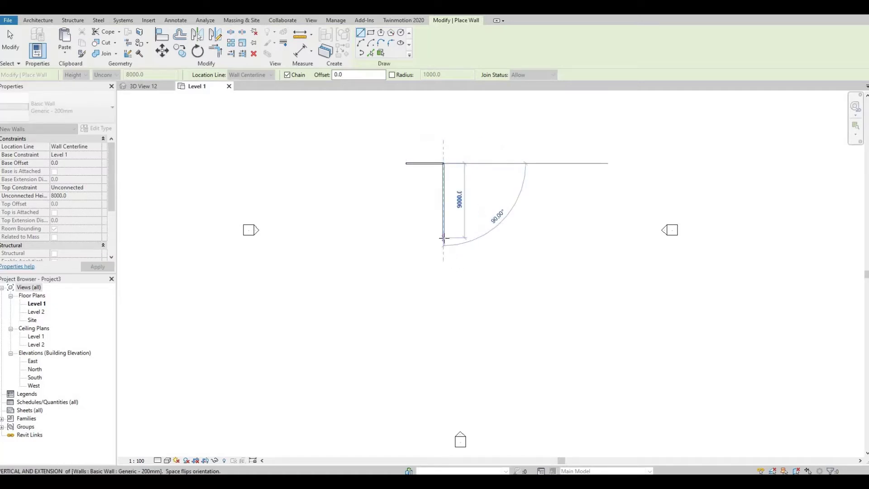
text(800)
key(Return)
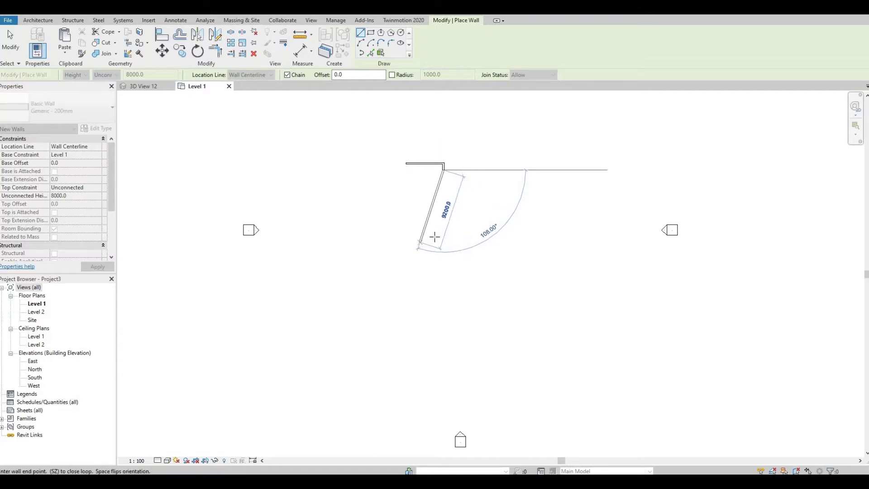
scroll(446, 170, up, 4)
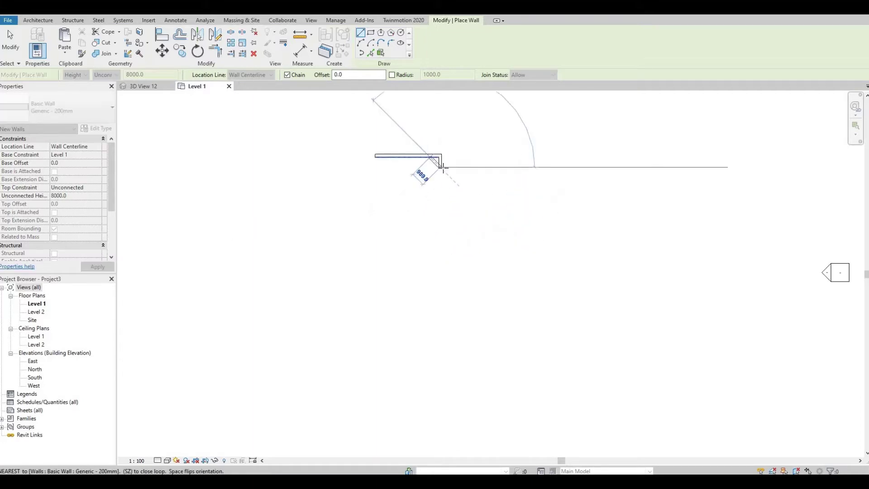
click(442, 162)
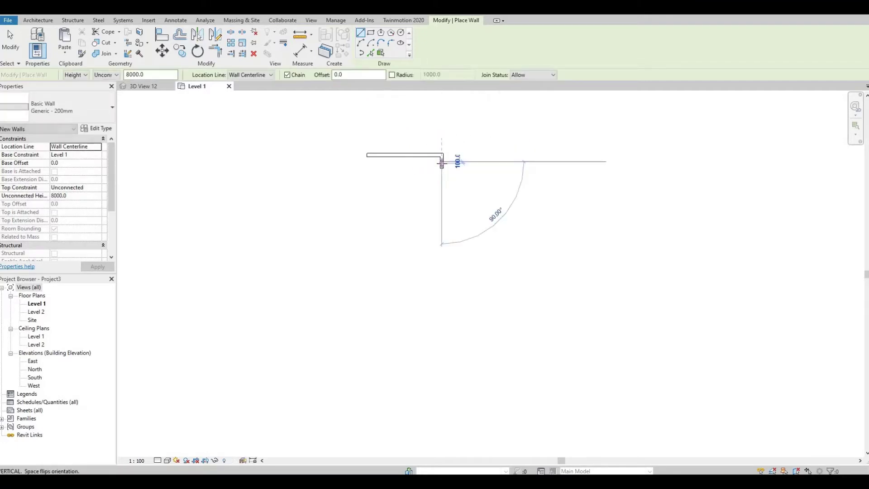
key(Escape)
key(Escape)
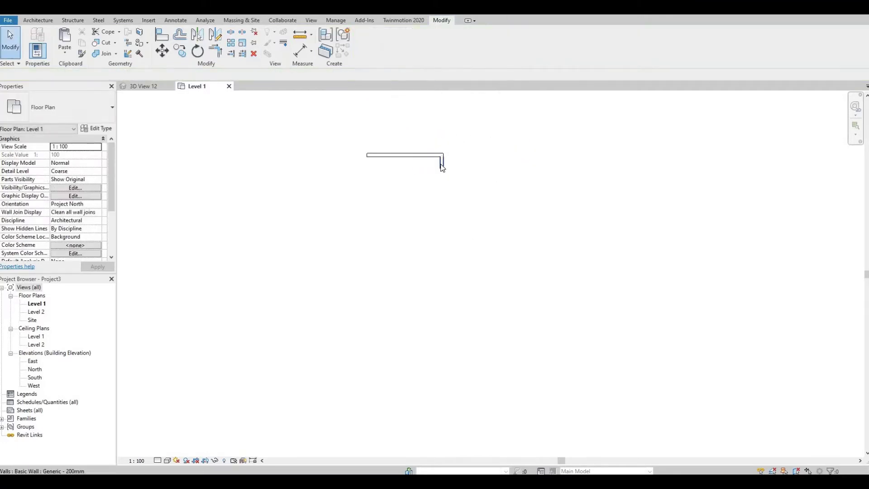
click(443, 166)
key(Delete)
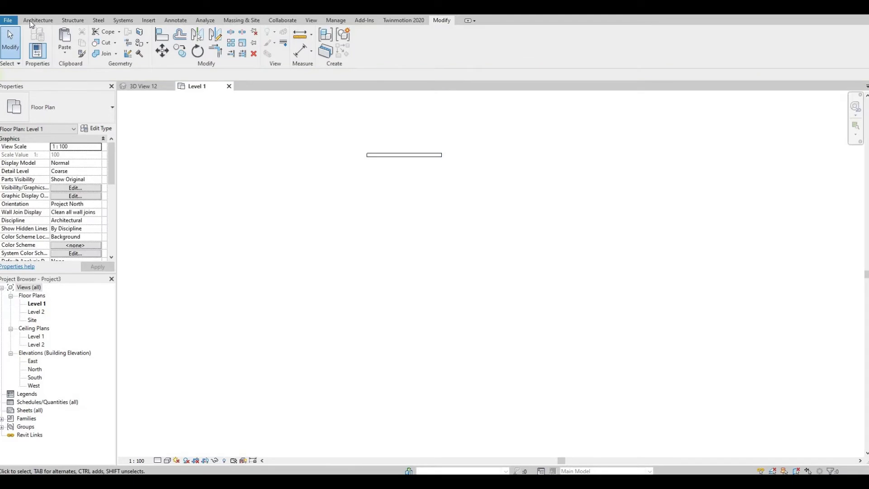
Complete the rectangle with an 8000 mm side wall, 4500 mm bottom wall and closing wall.
key(w)
key(a)
click(440, 156)
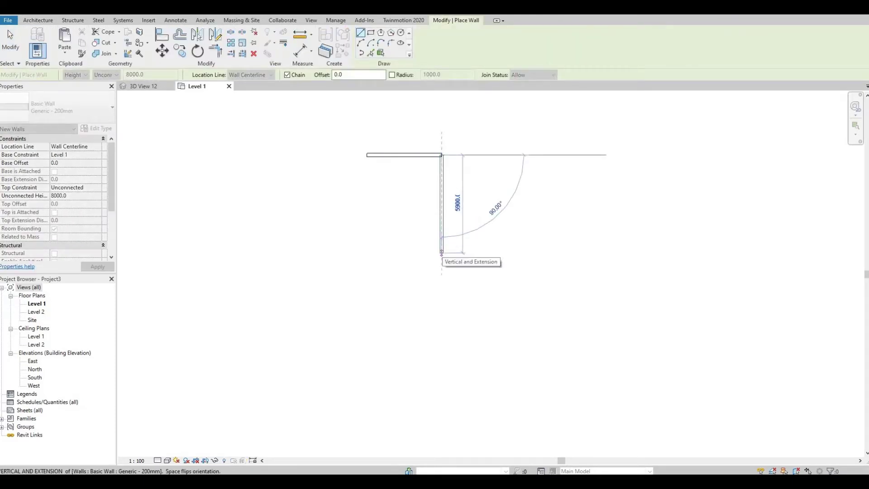
text(8000)
key(Return)
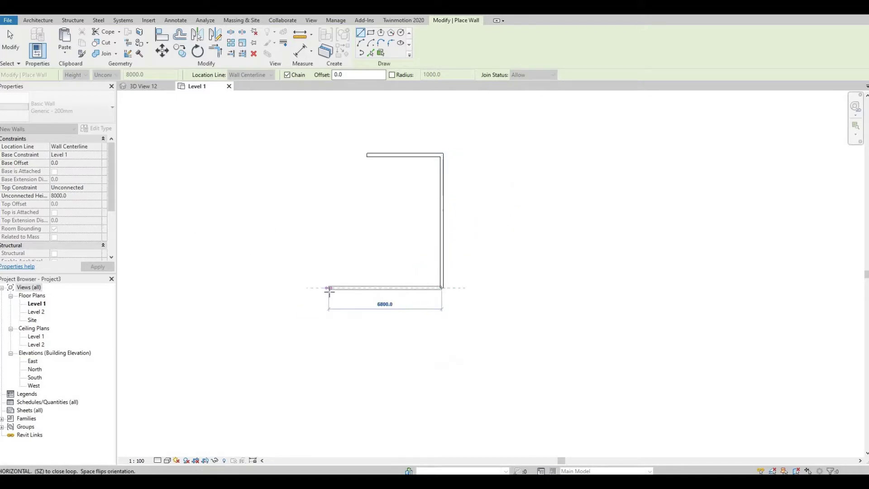
text(4500)
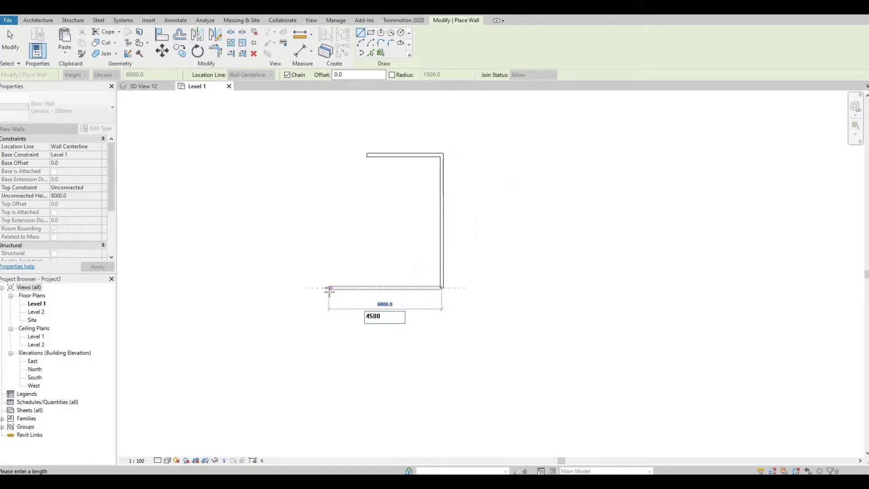
key(Return)
click(367, 155)
key(Escape)
key(Escape)
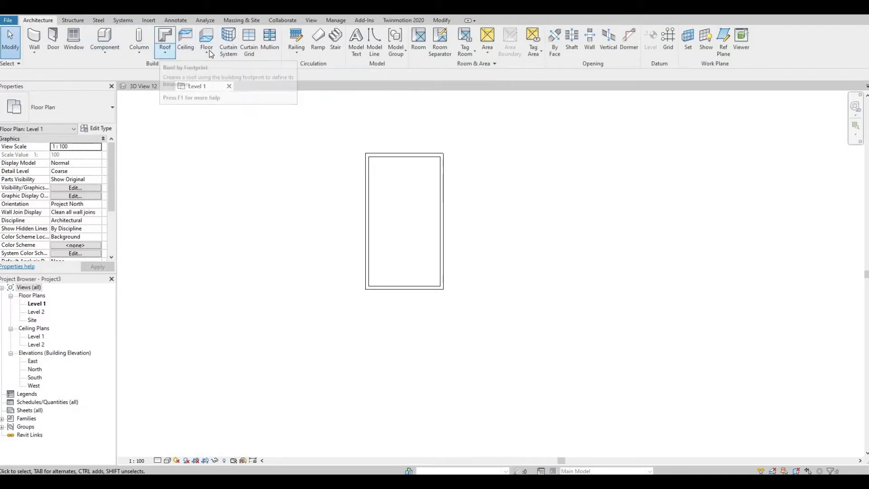
Start an architectural floor and pick the four connected walls as its boundary.
click(208, 53)
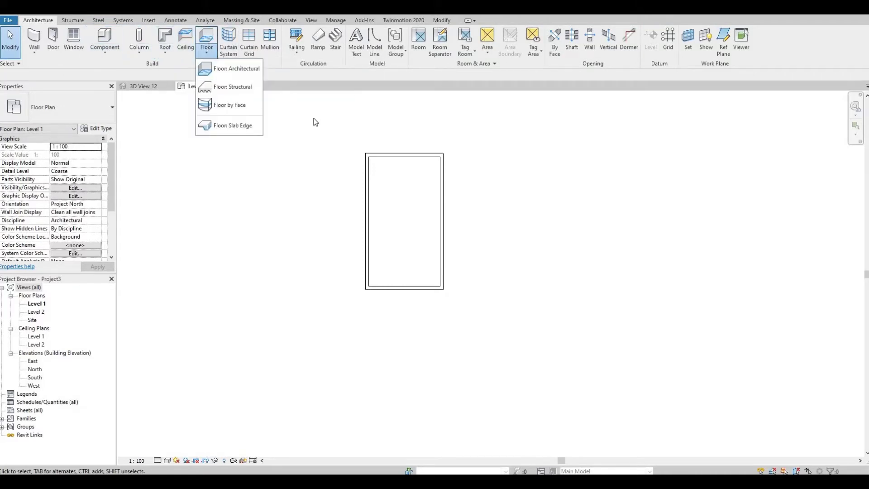
click(226, 68)
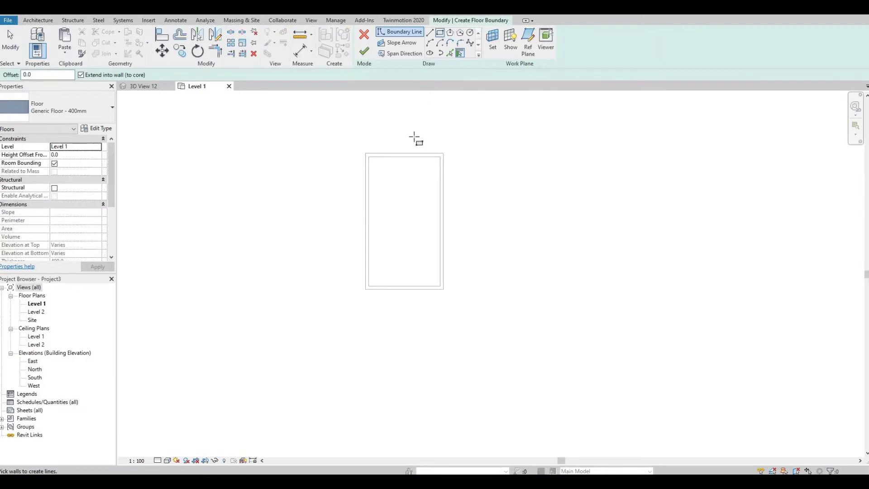
scroll(355, 162, up, 1)
click(356, 160)
key(Tab)
click(451, 334)
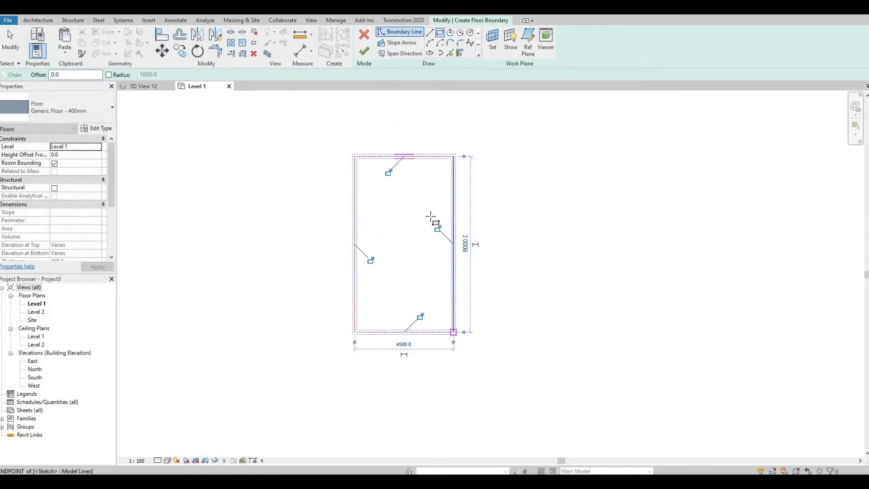
Lock all four boundary lines to their walls and finish the 36 m² floor.
click(438, 229)
click(388, 172)
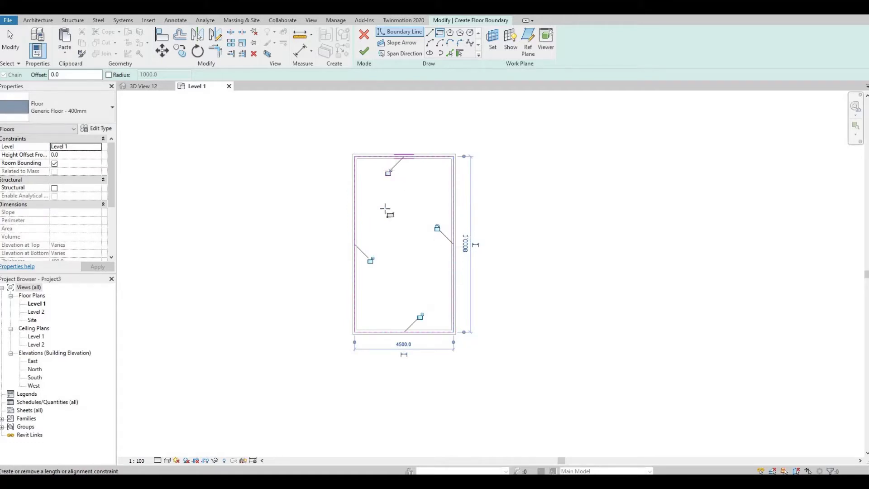
click(372, 261)
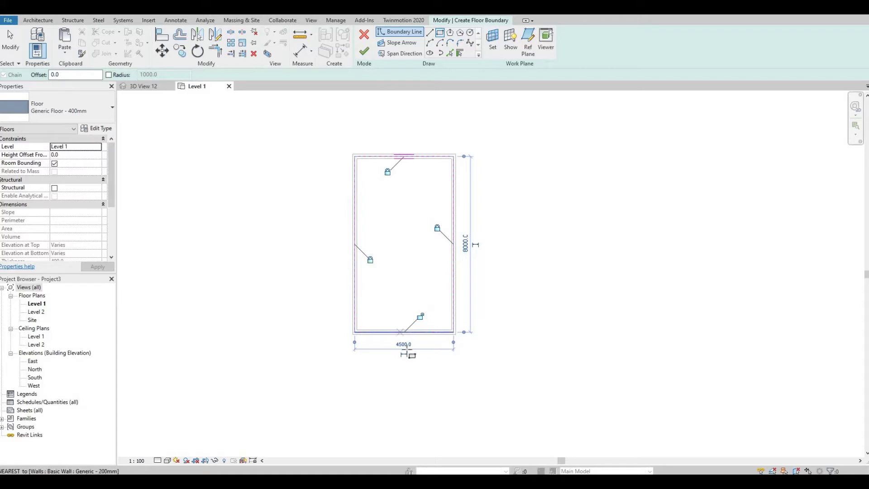
click(420, 317)
click(363, 50)
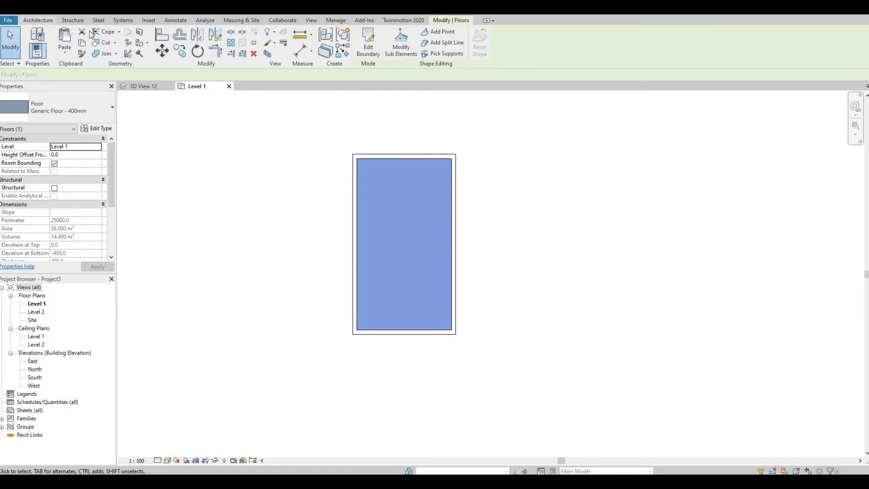
click(38, 20)
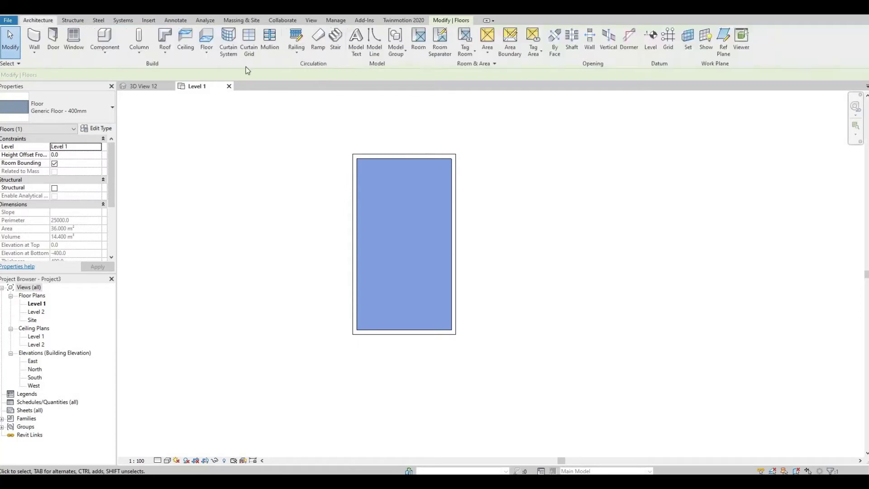
Duplicate the 600 x 1200mm grid ceiling type as 'waffle' and open its Structure layers.
click(183, 57)
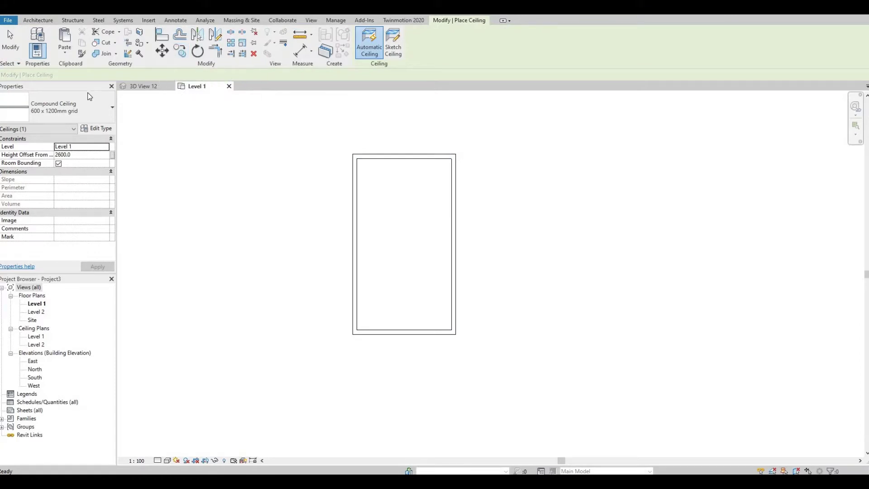
click(94, 112)
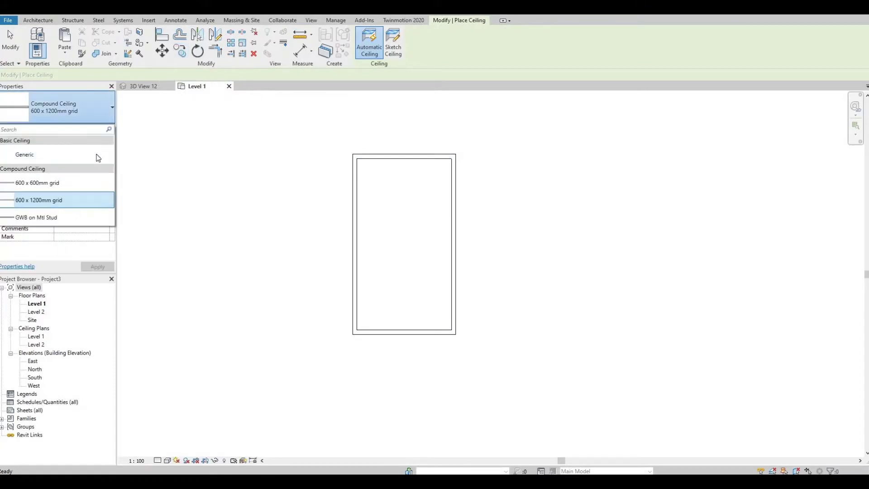
click(104, 130)
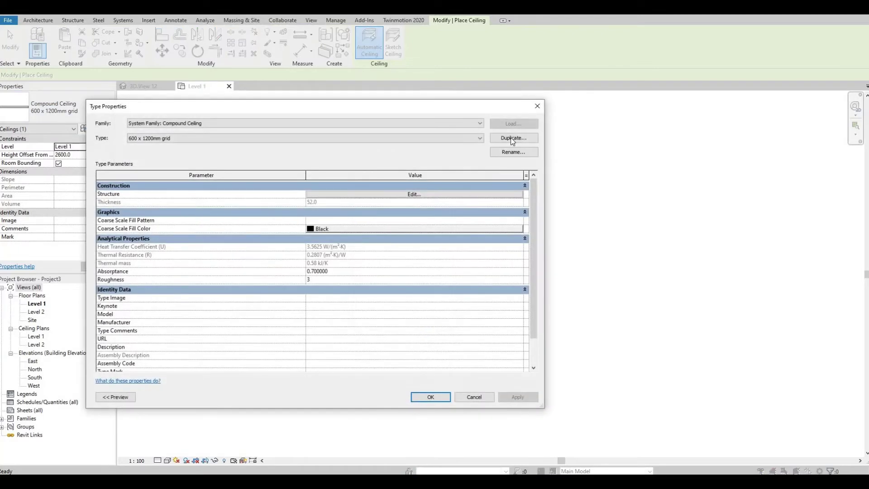
click(513, 139)
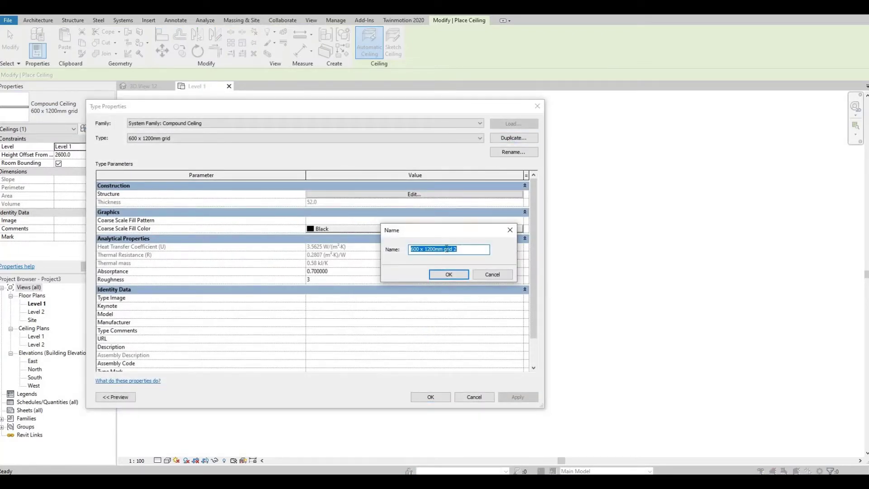
text(coffer)
key(ctrl+z)
text(waffle)
click(460, 276)
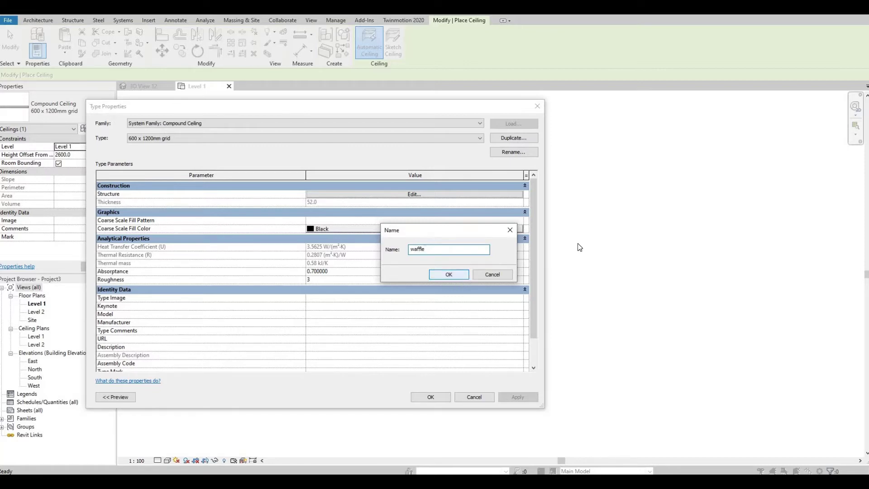
click(407, 192)
Delete the Finish 2 layer and set the Structure layer thickness to 300.
click(176, 210)
click(103, 210)
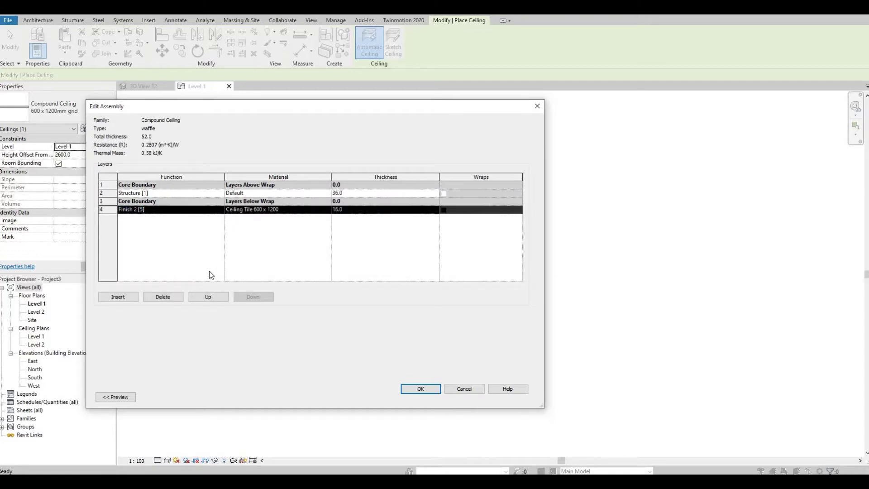
key(Delete)
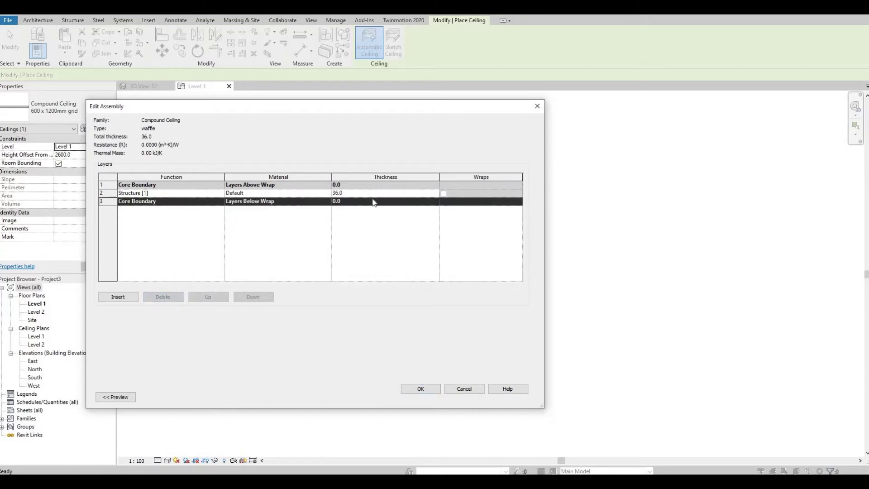
click(363, 196)
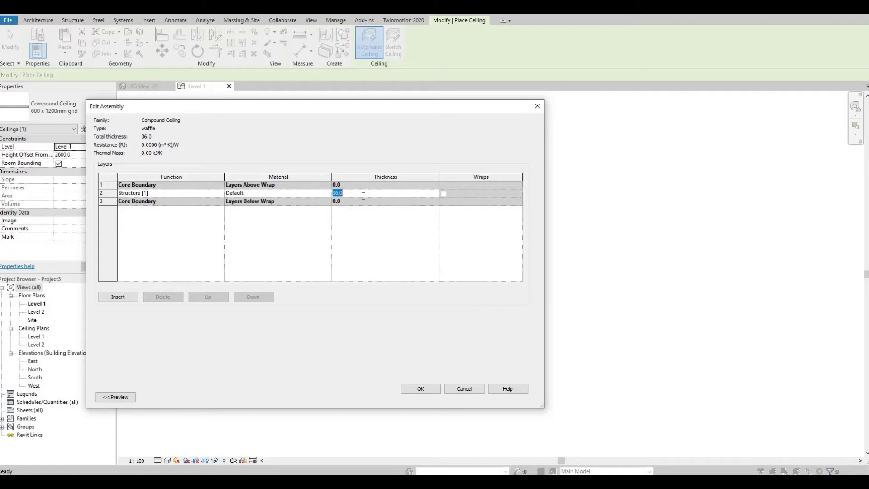
text(3)
click(301, 195)
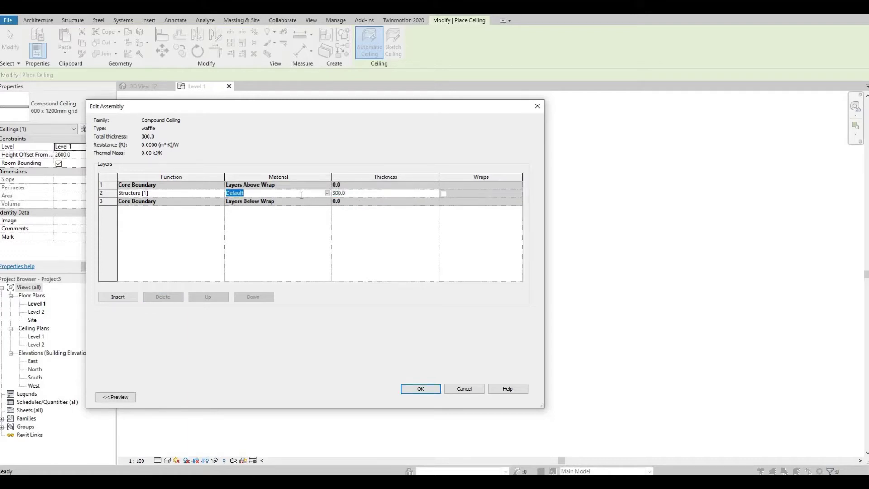
Search the Material Browser for 'white' and assign Clad - White to the structure layer.
click(329, 194)
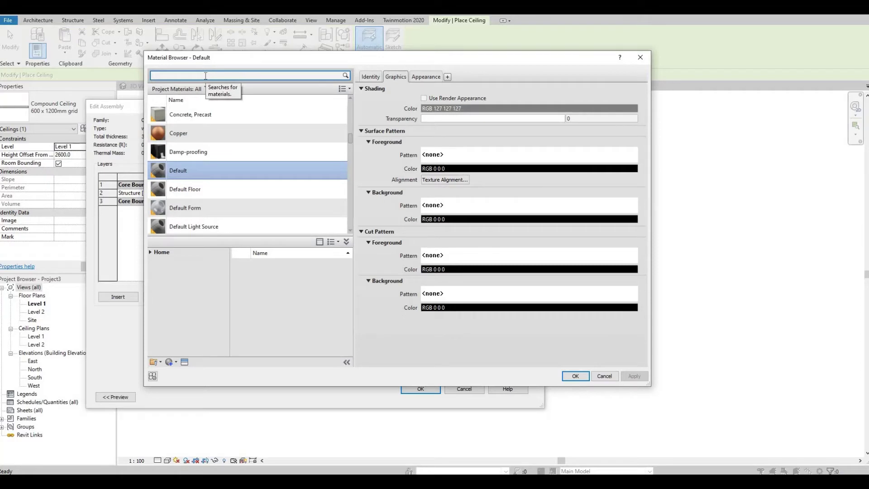
click(205, 75)
text(white)
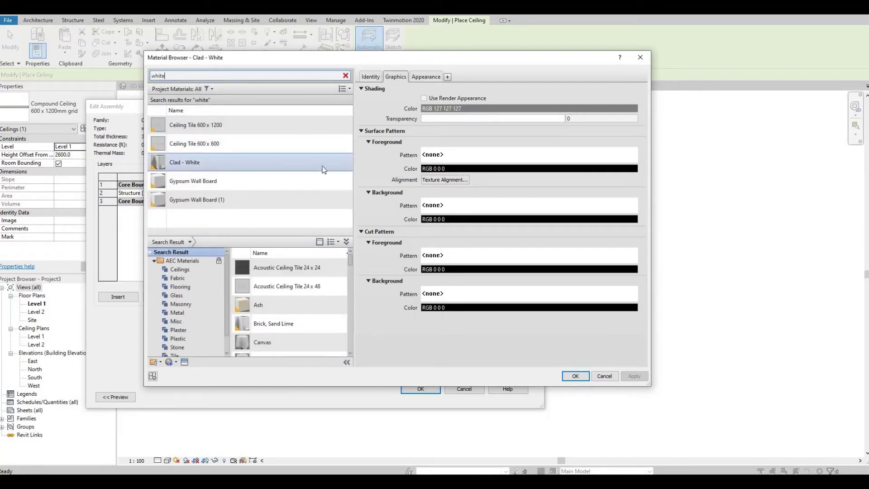
click(201, 164)
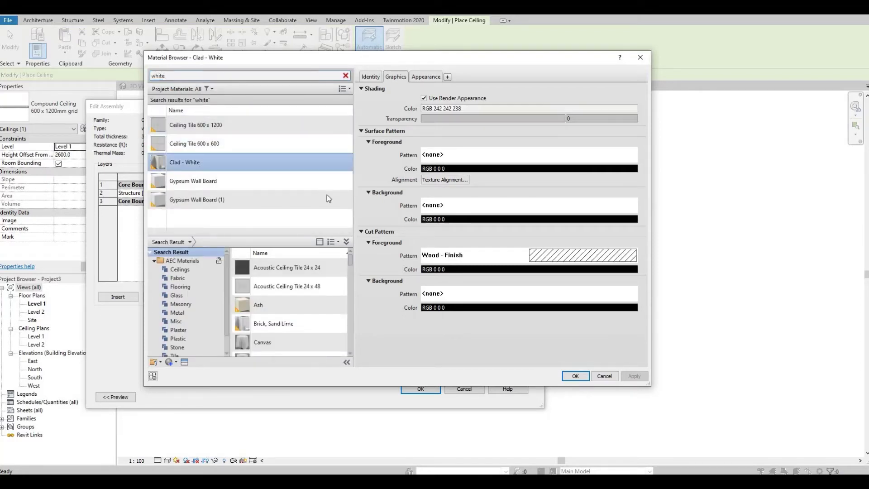
Confirm the Clad - White material, the layer assembly and the waffle type.
click(571, 379)
click(423, 389)
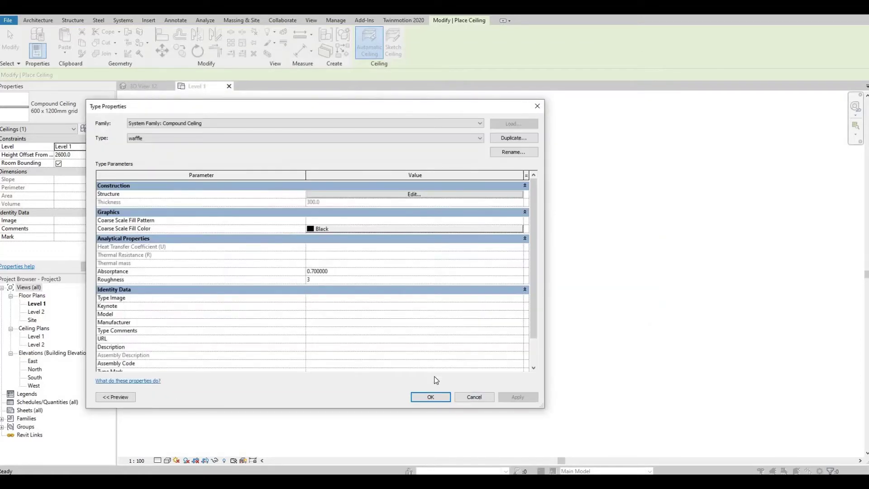
click(431, 398)
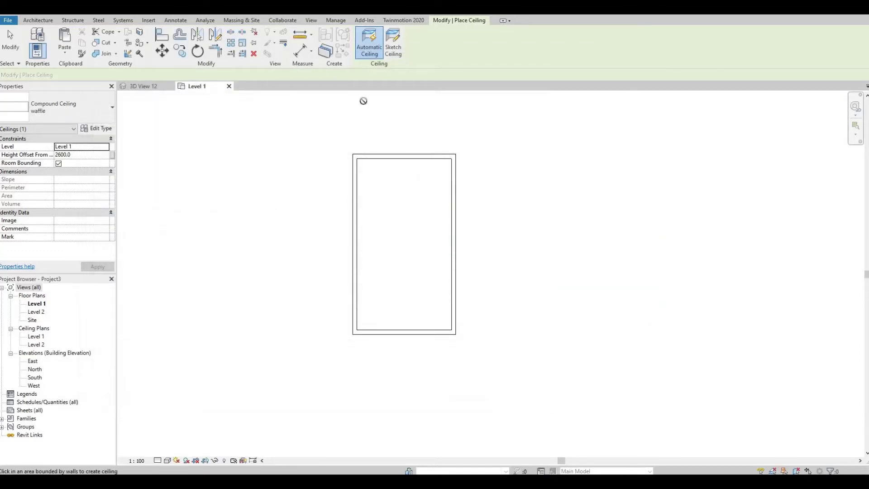
Sketch a rectangular ceiling boundary between opposite inner wall corners and finish the ceiling.
click(392, 45)
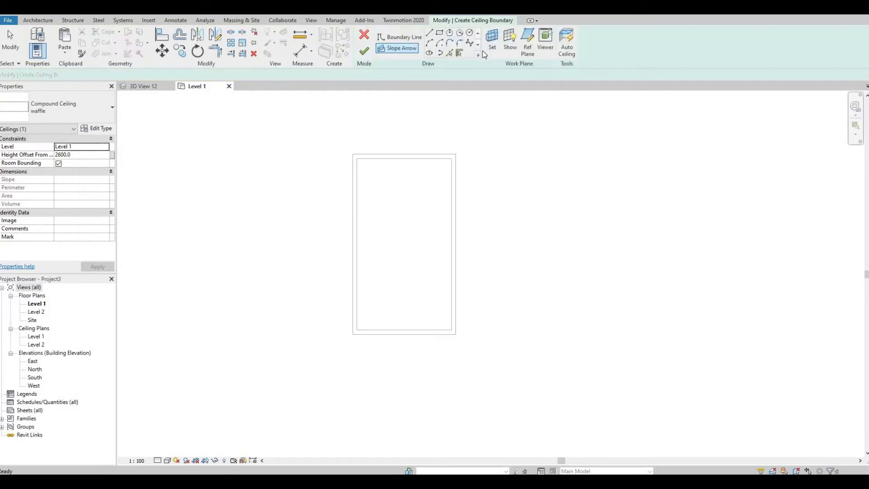
click(439, 32)
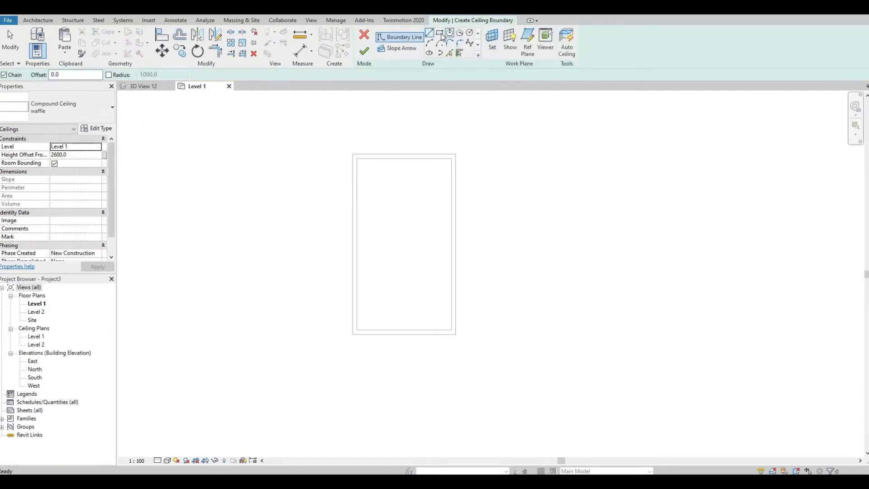
click(357, 158)
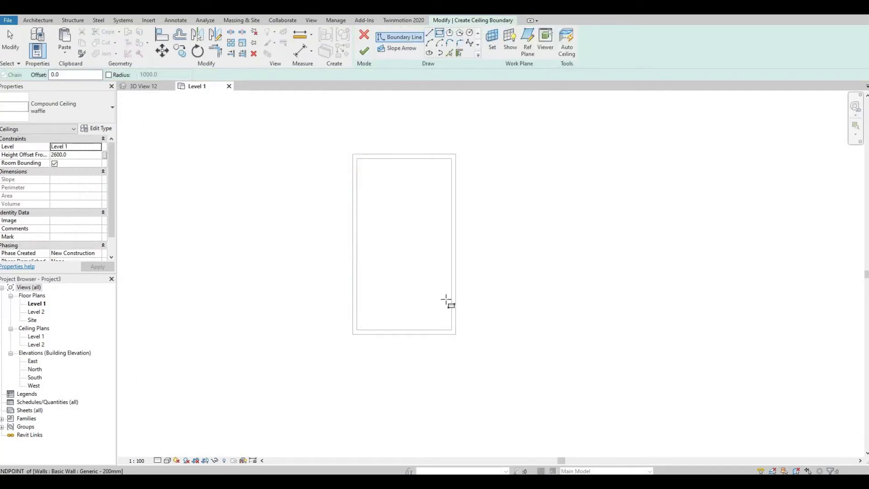
click(451, 330)
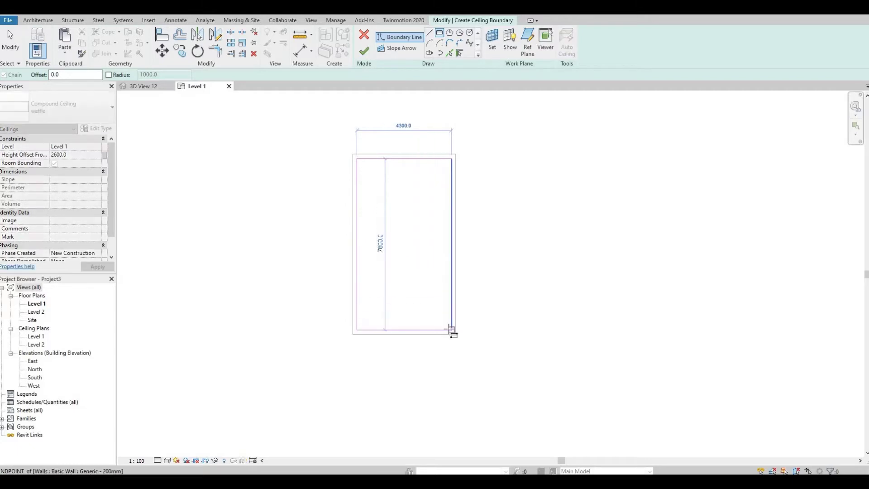
click(368, 56)
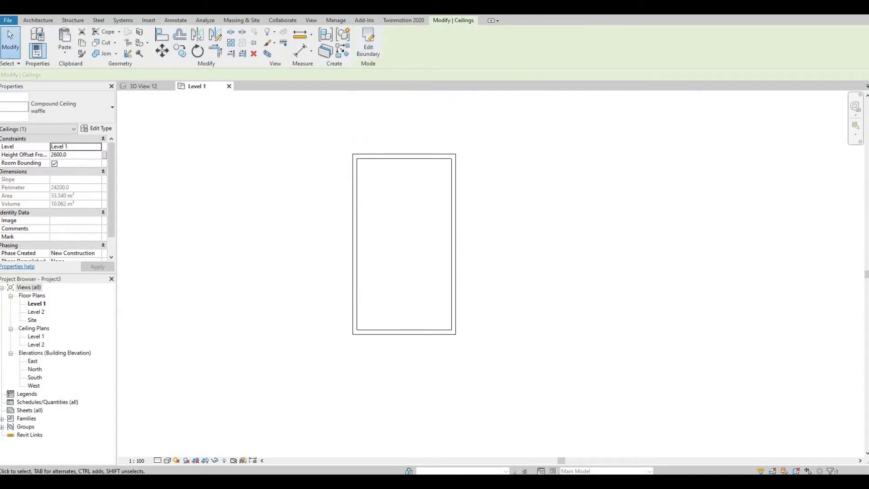
Set the Top Constraint of all four Level 1 walls to Up to level: Level 2.
key(3)
key(d)
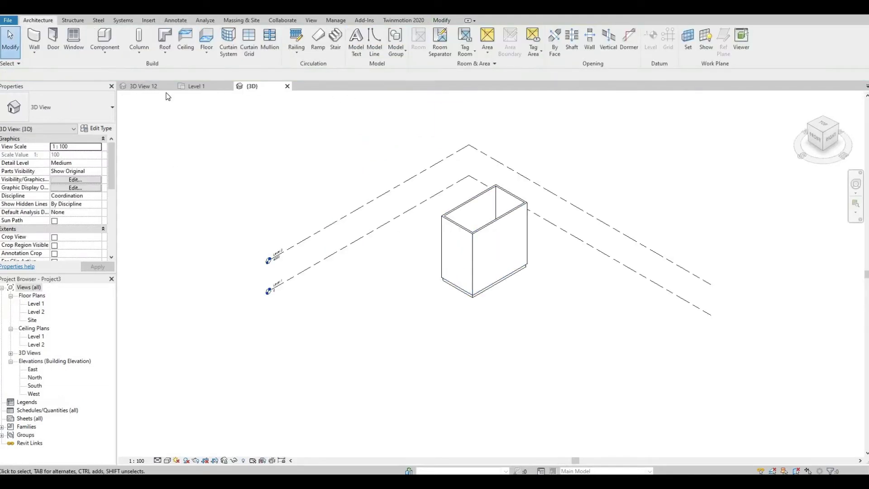
double_click(35, 304)
click(352, 211)
ctrl+click(412, 163)
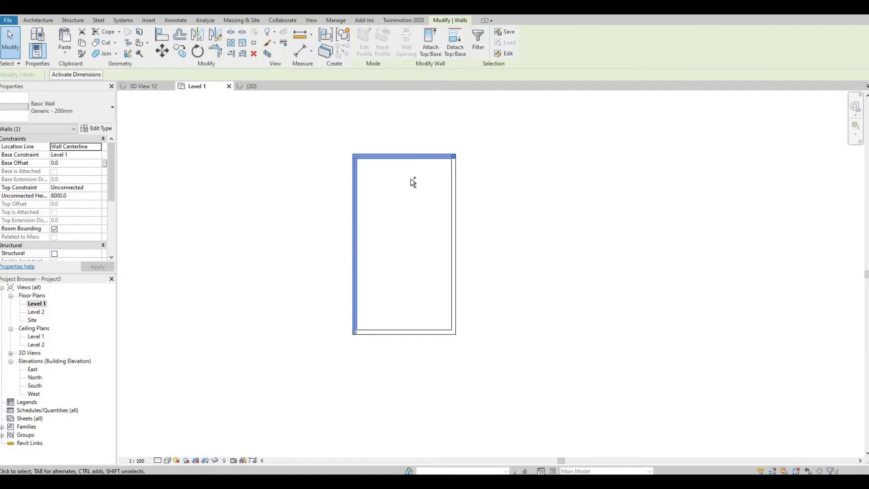
ctrl+click(455, 213)
ctrl+click(437, 333)
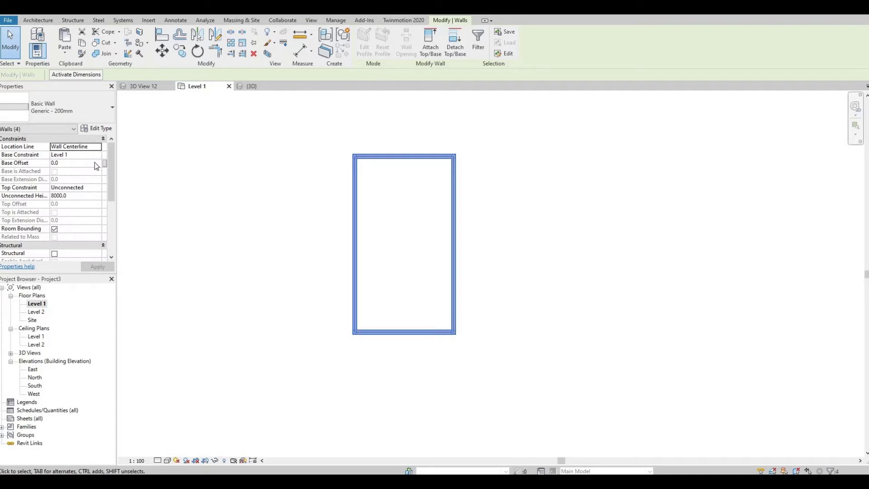
click(96, 188)
click(97, 188)
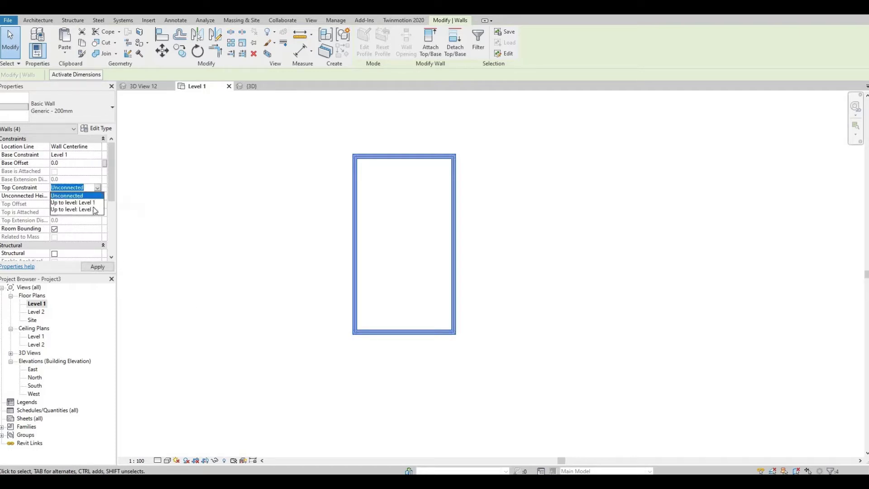
click(82, 209)
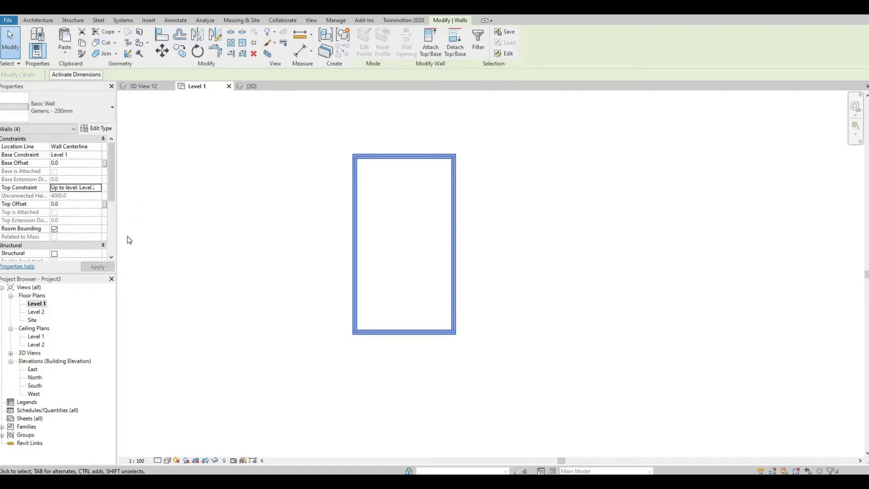
click(240, 275)
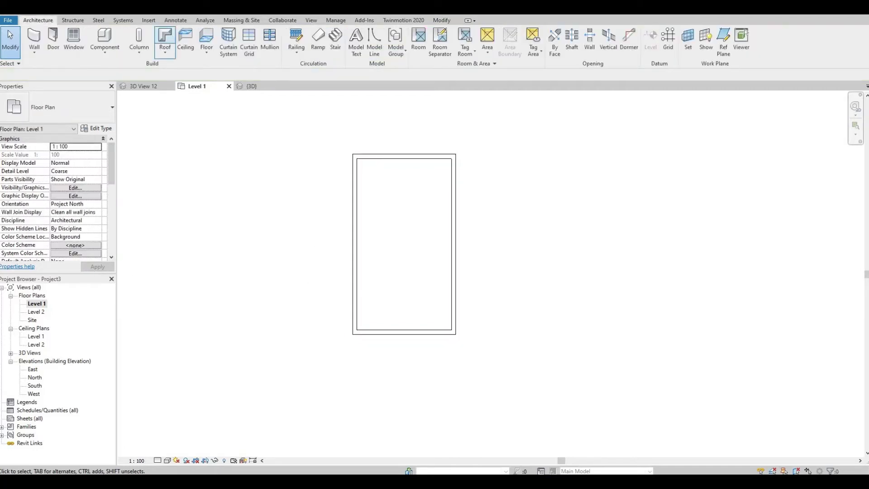
Delete the ceiling in the 3D view and return to the Level 1 plan.
click(252, 86)
scroll(475, 249, up, 3)
click(475, 245)
key(Delete)
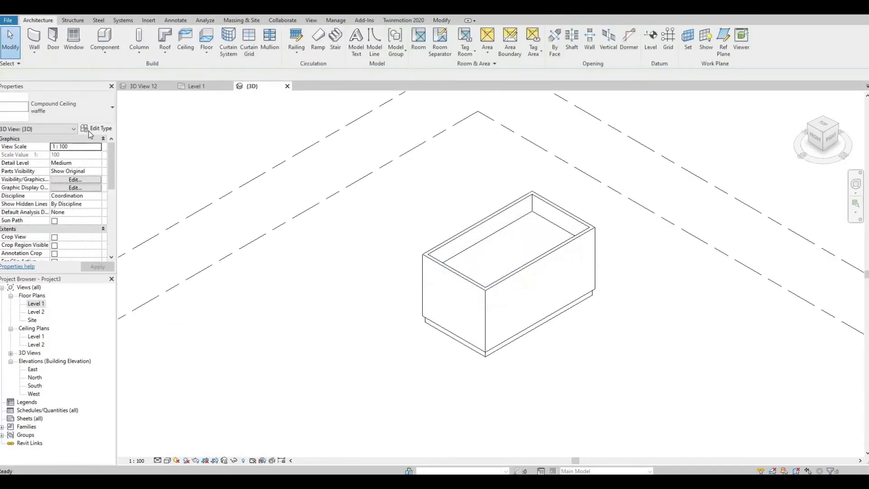
double_click(37, 304)
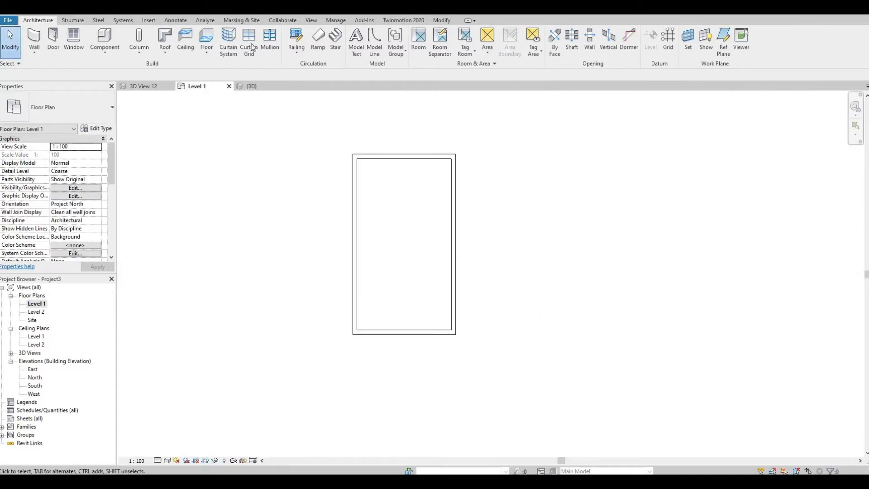
Draw a horizontal section line with SE across the room from left to right.
key(s)
key(e)
click(531, 244)
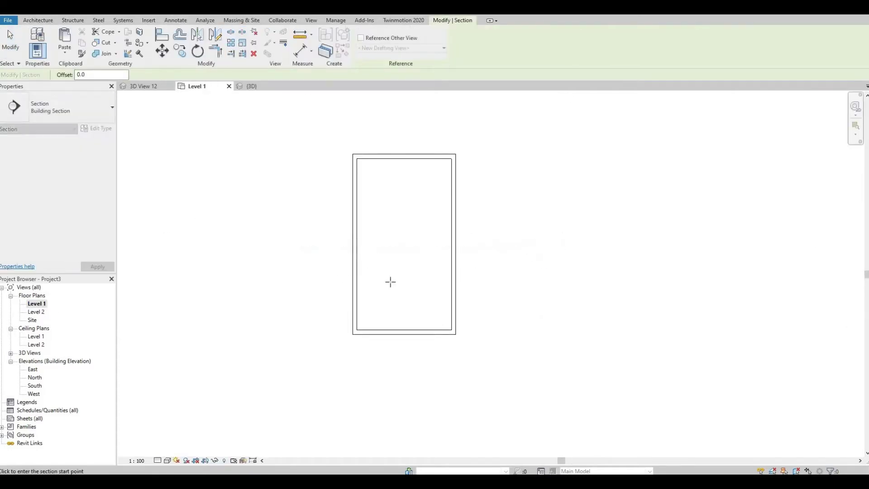
key(Escape)
click(292, 262)
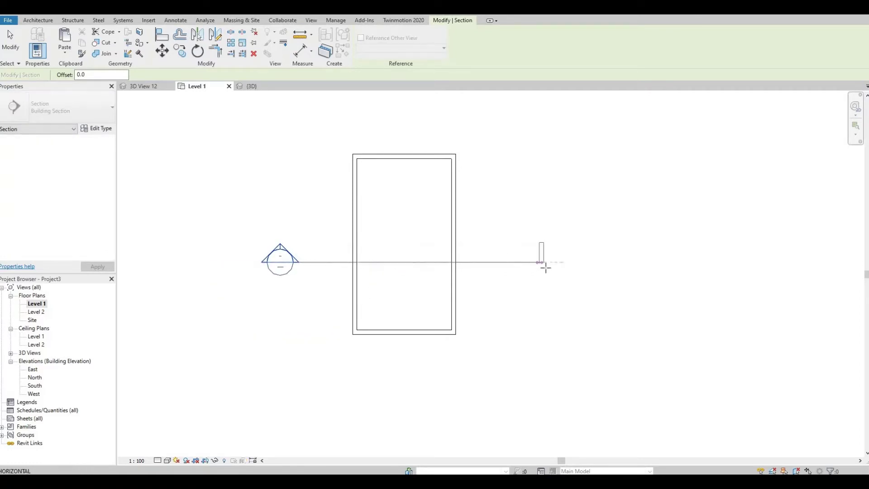
click(531, 273)
key(Escape)
key(Escape)
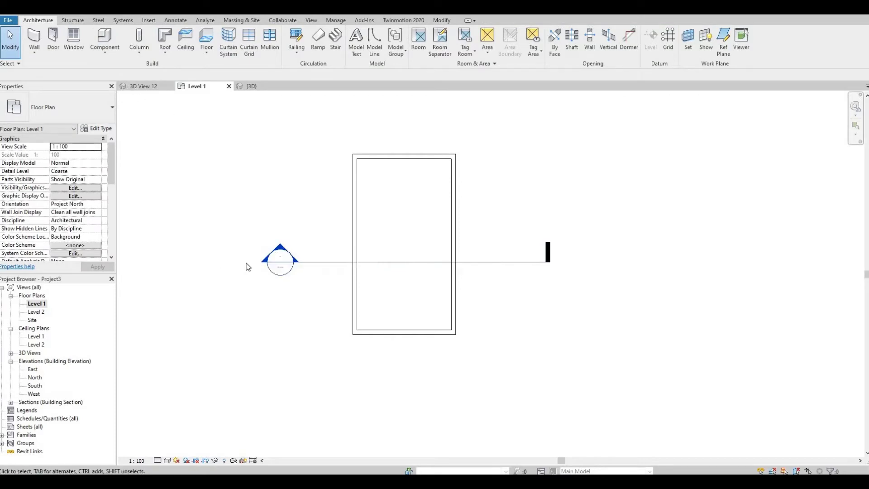
In Section 1, set the ceiling's height dimension to 3000 above Level 1.
double_click(280, 260)
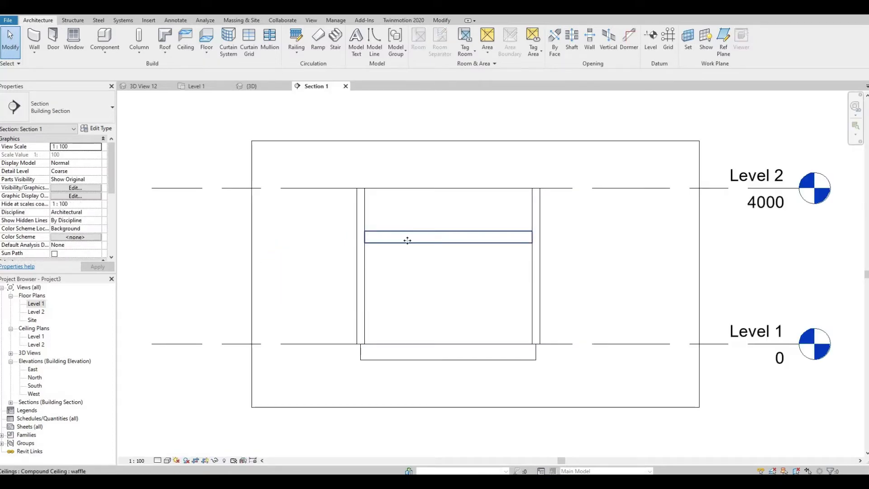
click(403, 239)
scroll(360, 303, up, 3)
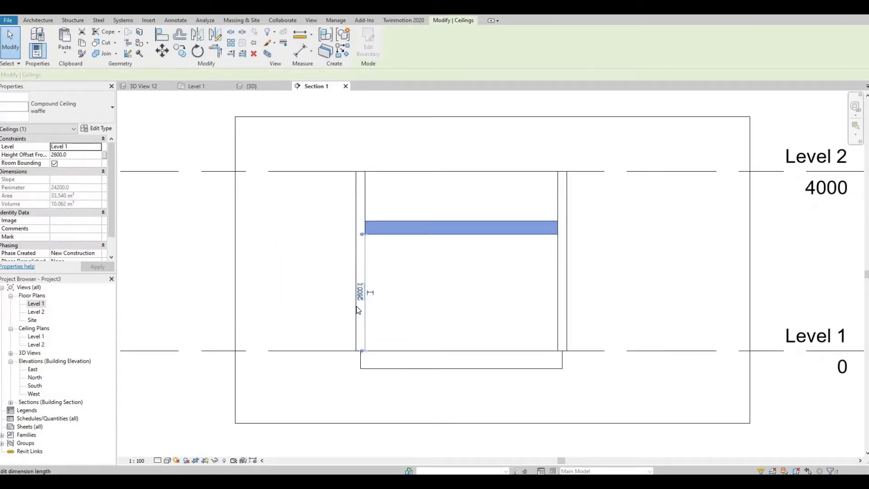
key(Escape)
scroll(363, 281, down, 2)
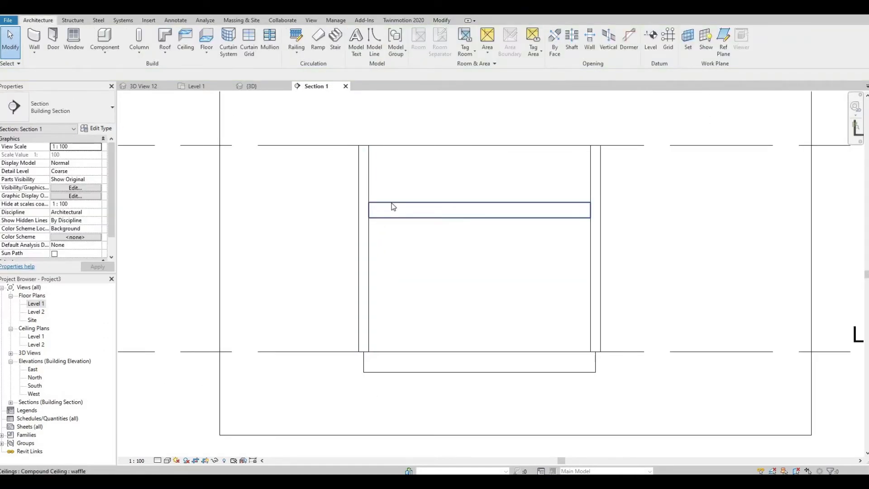
click(387, 216)
key(Up)
key(Up)
key(Up)
key(Up)
key(Up)
key(Up)
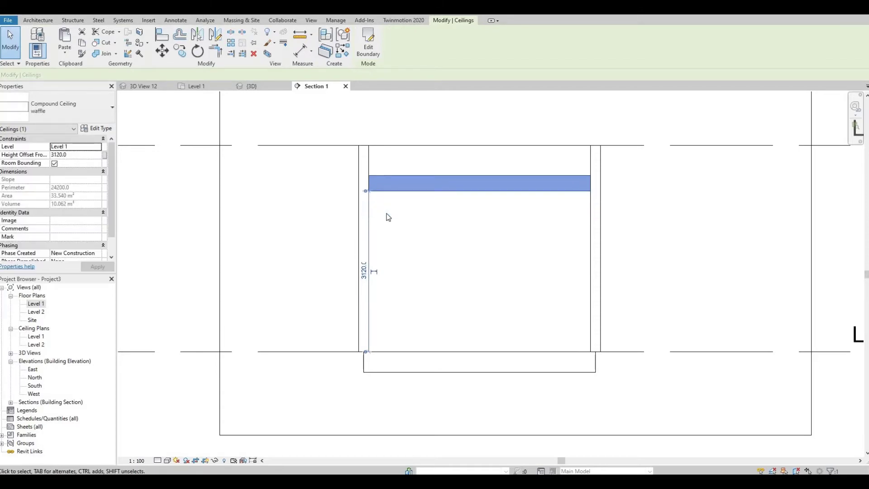
click(364, 268)
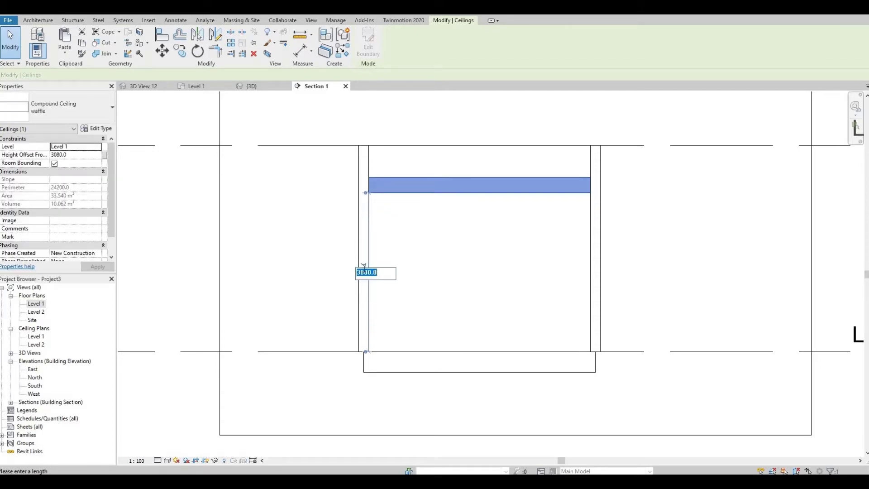
text(3000)
key(Return)
click(321, 263)
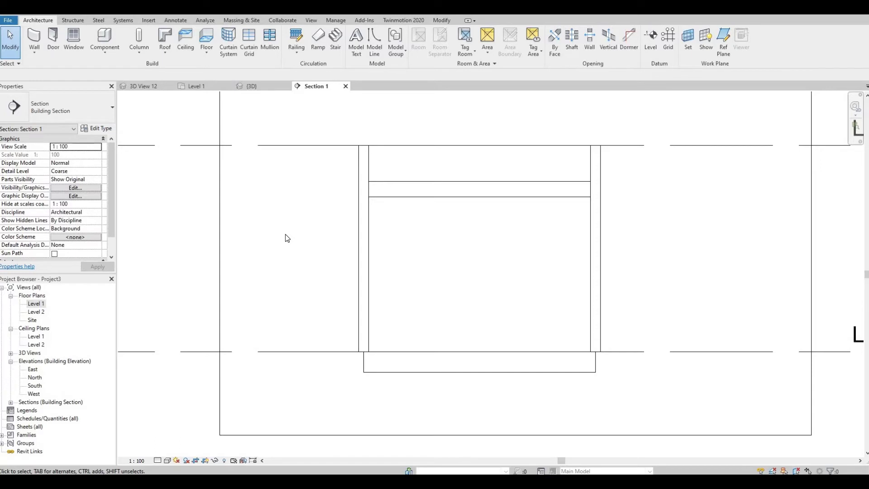
Open Project Units with UN and accept them unchanged.
key(u)
key(n)
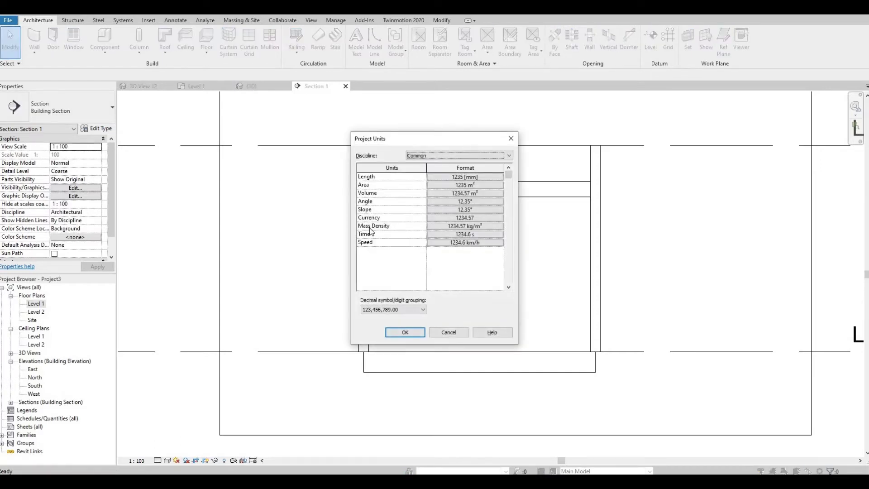
click(418, 332)
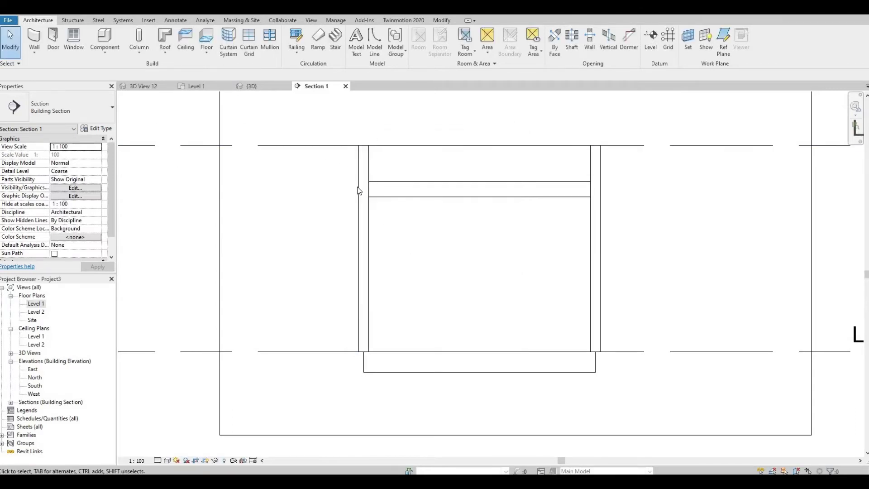
Isolate the ceiling in the {3D} view with Isolate Element, then reopen the Level 1 plan.
double_click(34, 304)
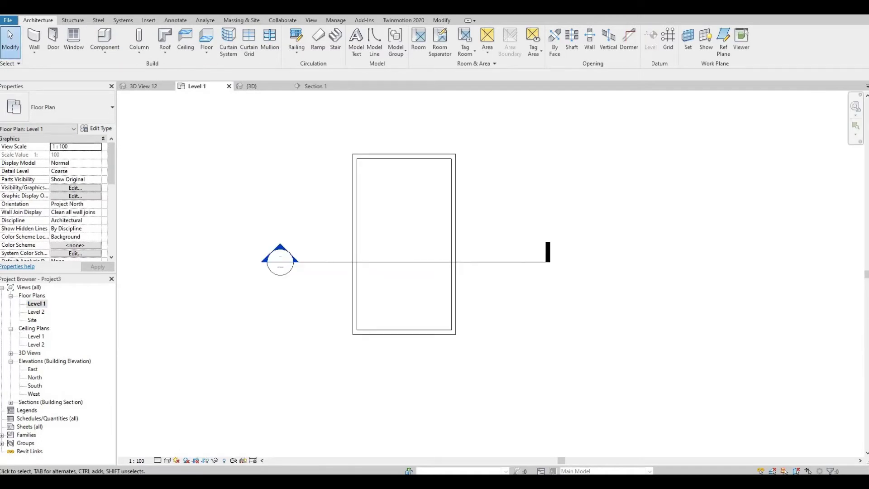
click(251, 86)
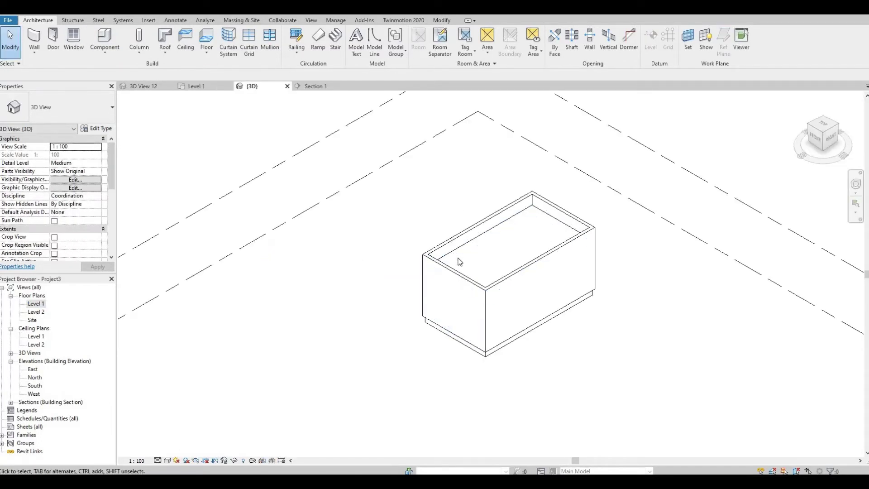
click(459, 253)
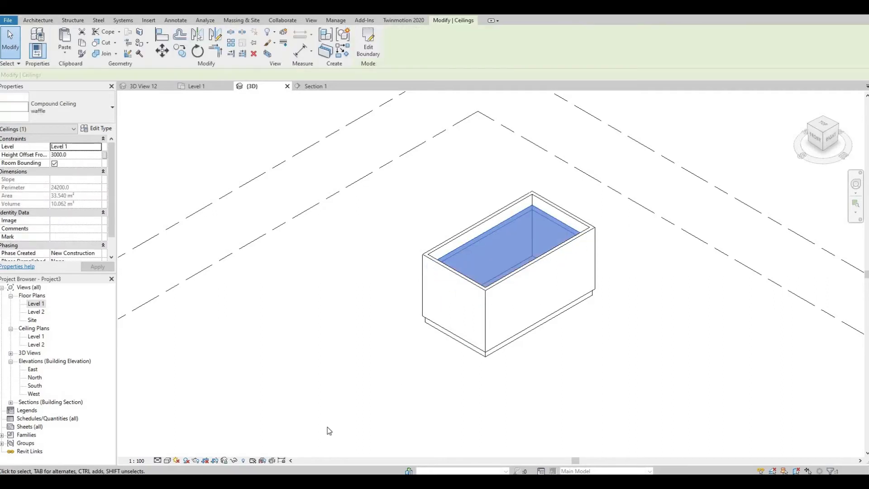
click(234, 461)
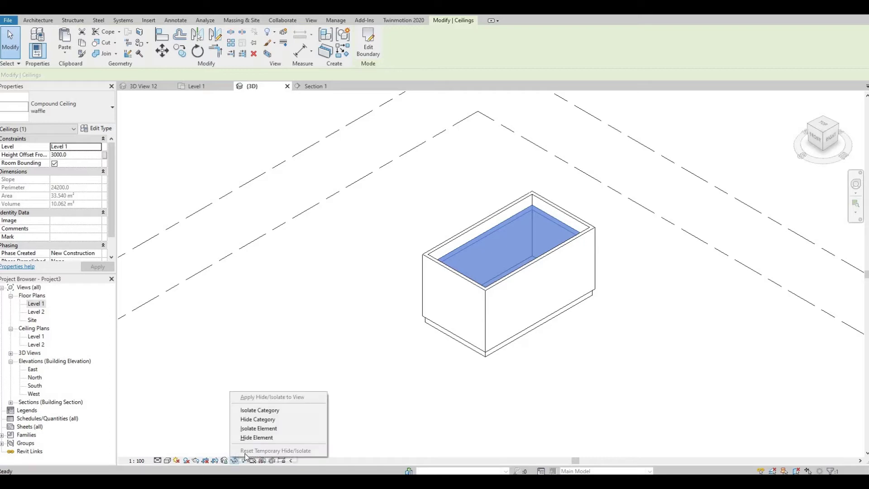
click(261, 428)
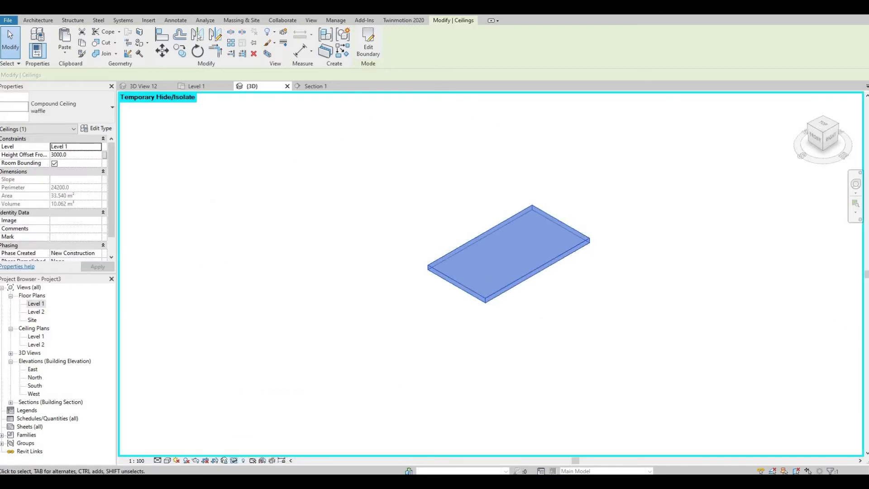
key(Escape)
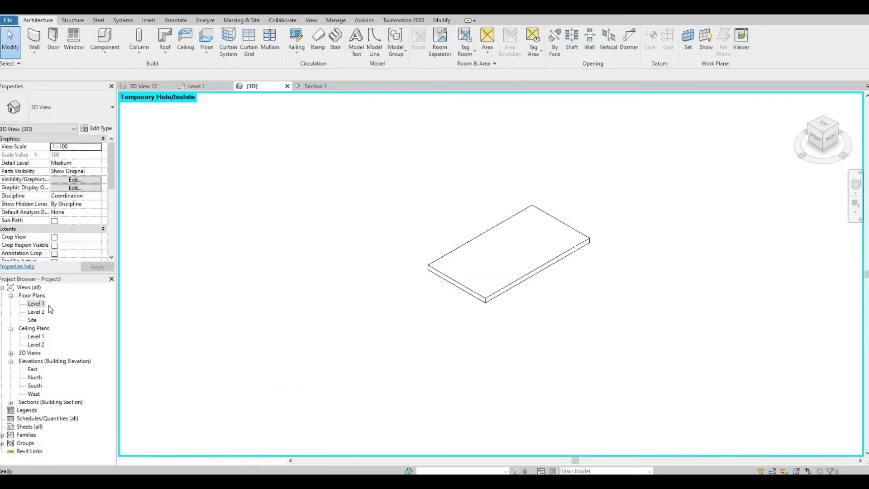
double_click(39, 304)
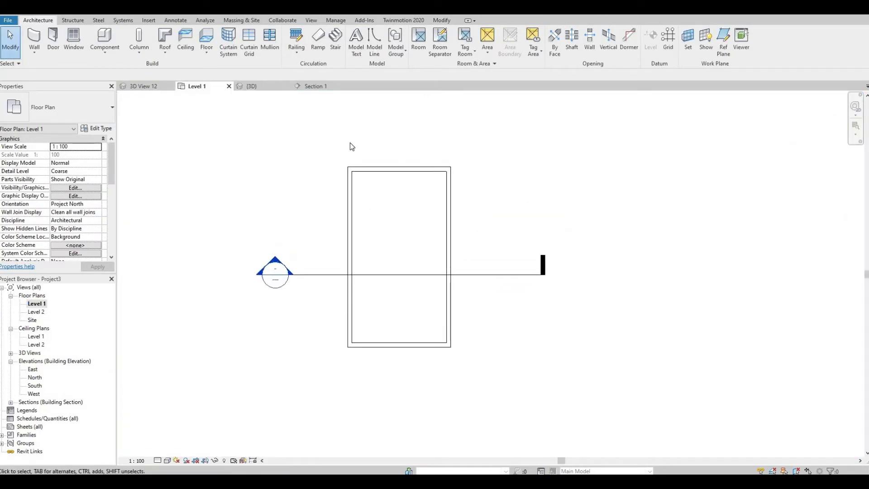
Create a Model In-Place family in the Ceilings category named 'Ceilings void'.
click(107, 54)
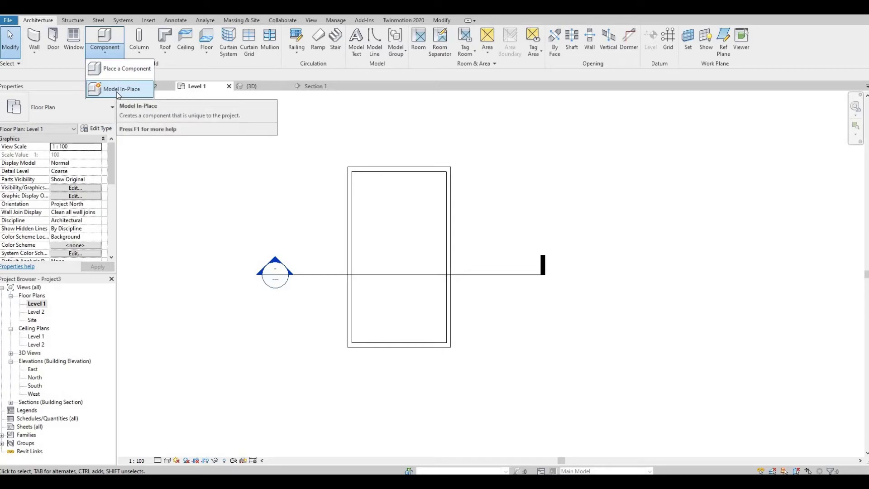
click(119, 90)
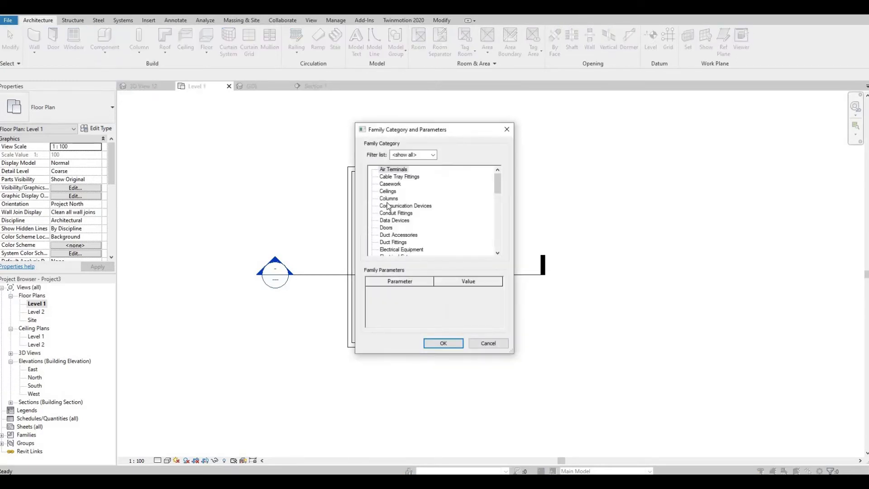
key(Down)
key(Down)
key(Down)
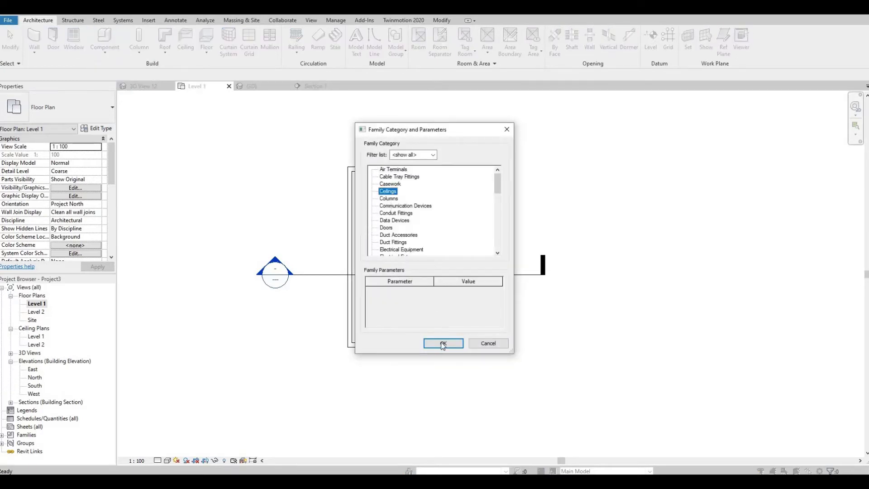
click(443, 344)
click(446, 250)
text(void)
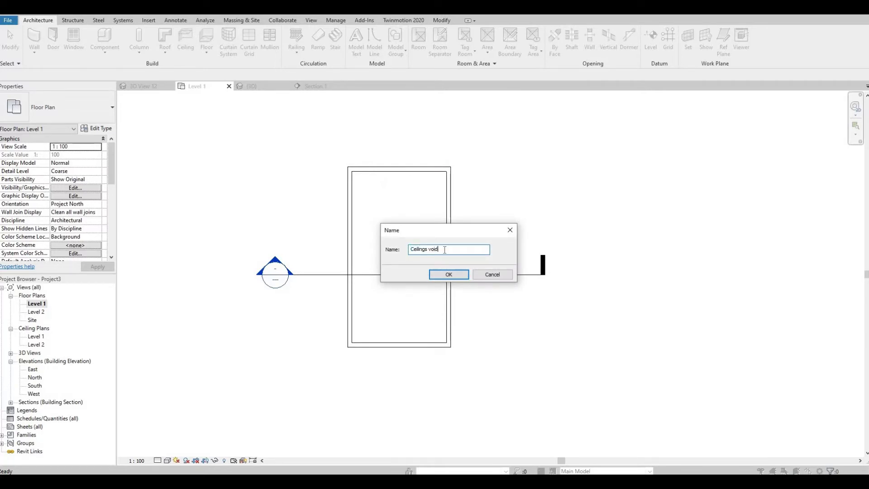
click(447, 275)
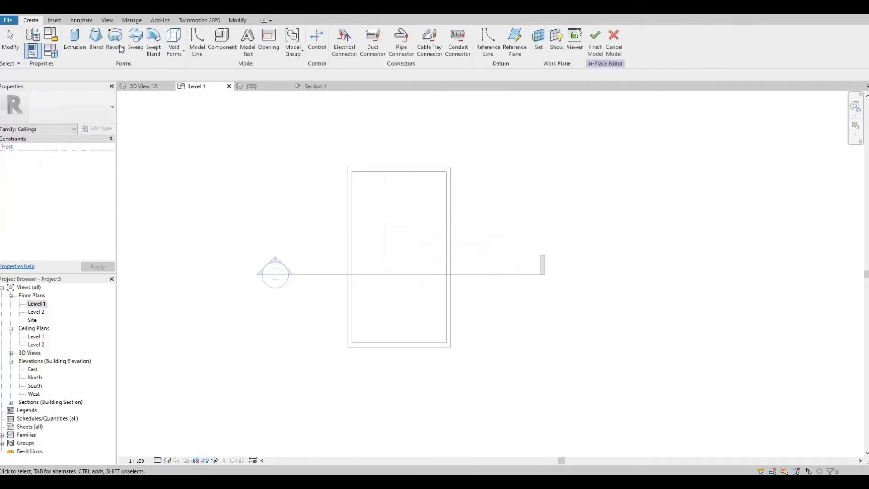
click(174, 45)
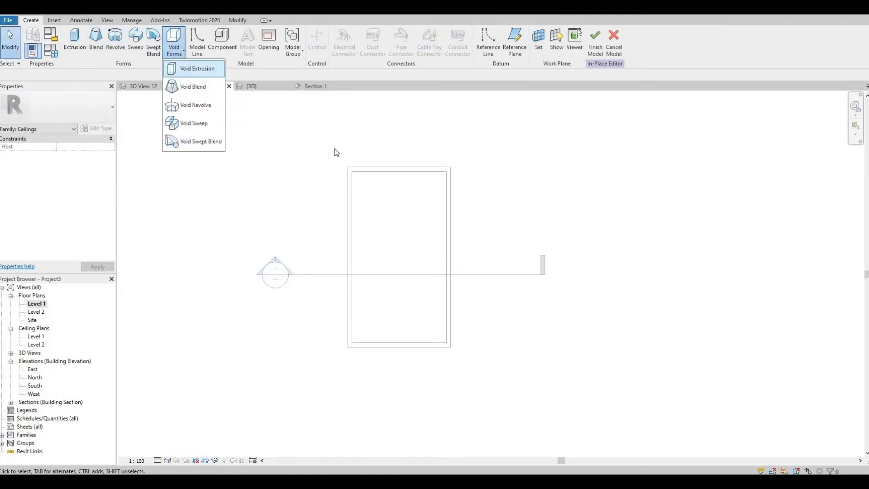
Begin a void extrusion and sketch a rectangle in the ceiling's upper-left area.
key(Return)
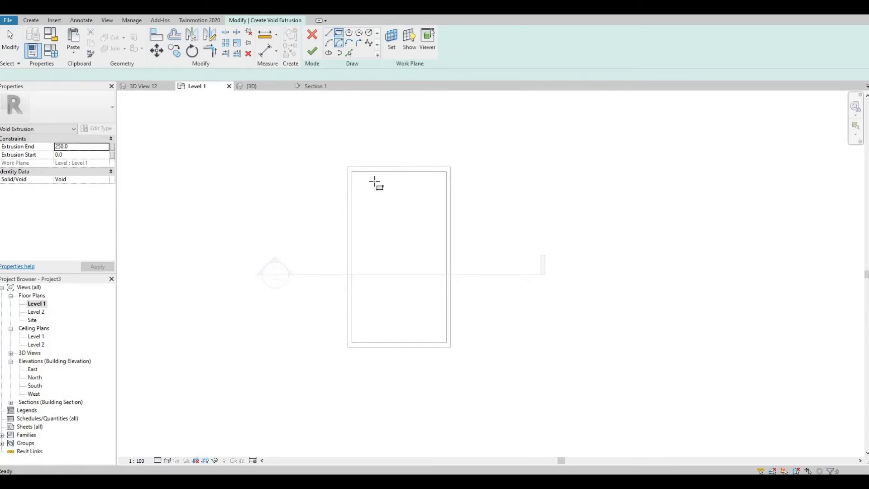
scroll(373, 181, up, 3)
click(350, 183)
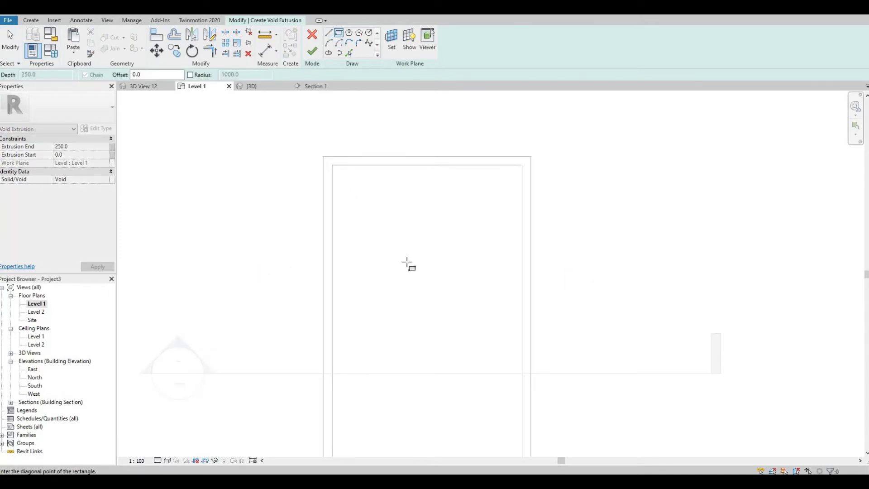
click(408, 254)
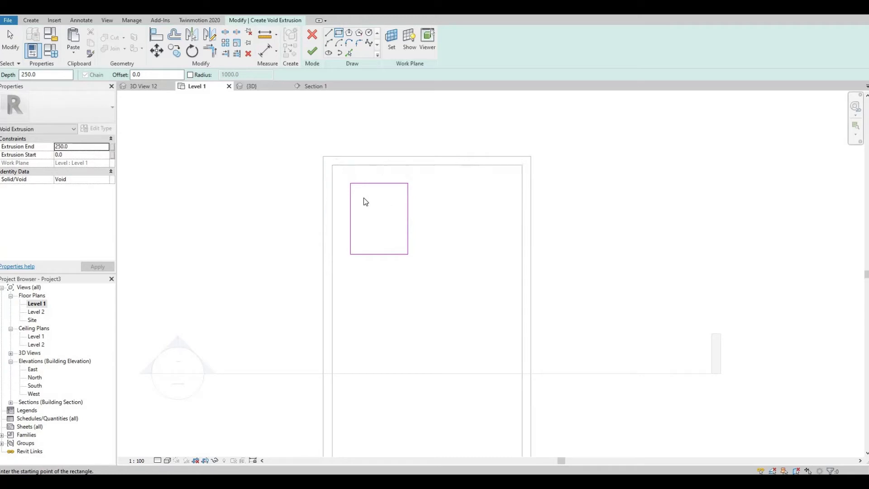
key(Escape)
Resize the rectangle to 1000 by 1000 using its temporary dimensions.
click(349, 208)
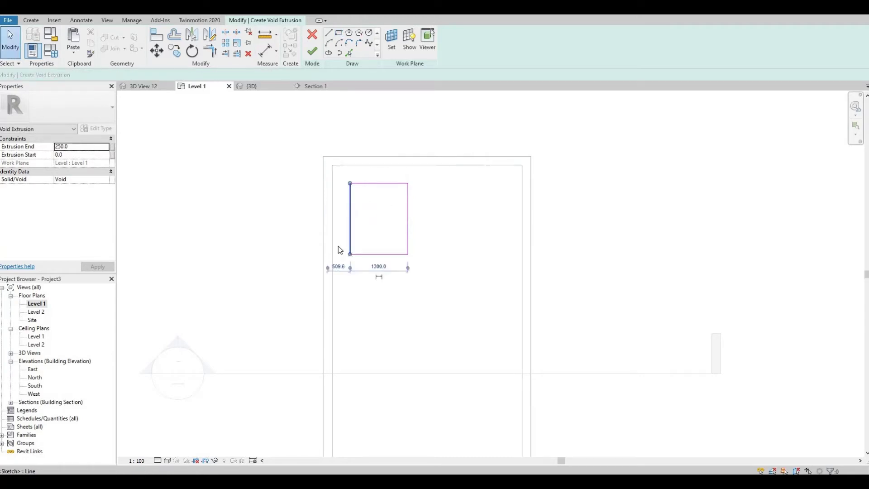
click(374, 267)
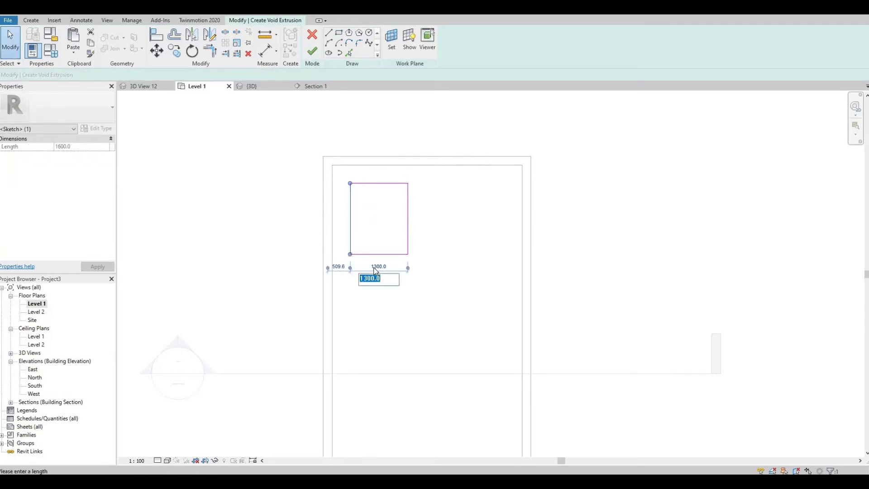
text(1000)
key(Return)
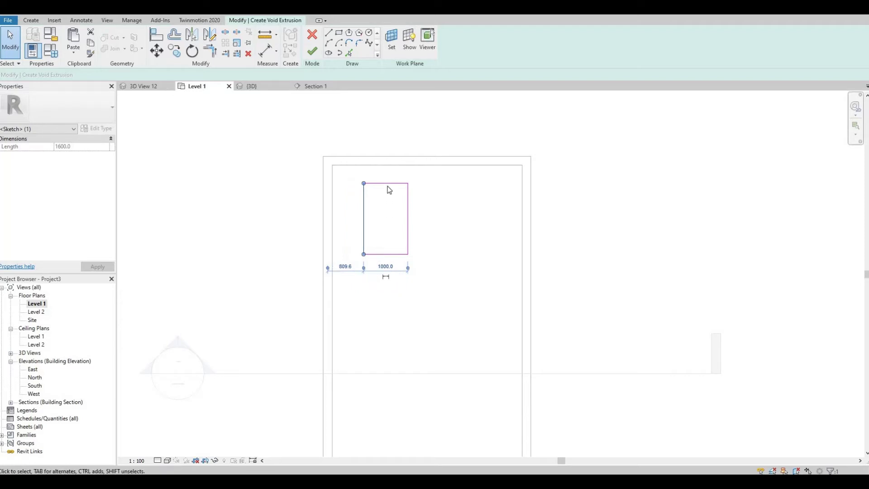
click(387, 184)
click(341, 216)
text(1000)
key(Return)
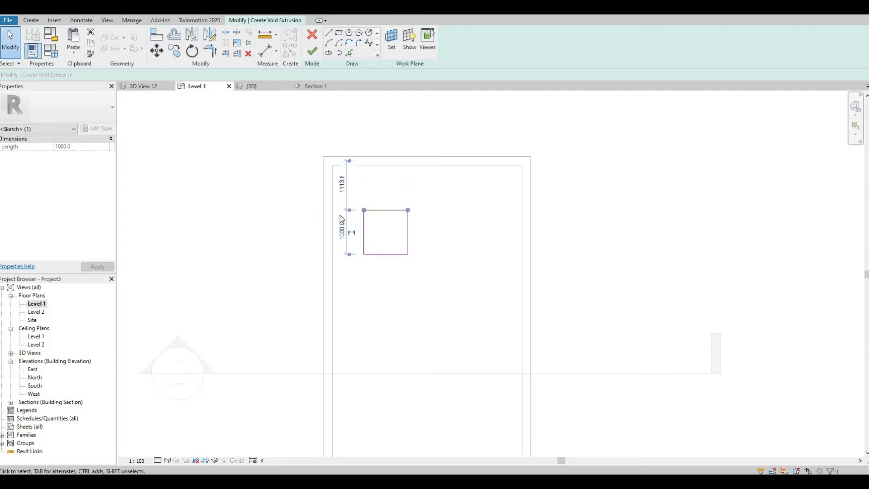
Select all four lines of the square and start moving it.
click(410, 272)
drag(345, 195, 417, 285)
click(157, 51)
click(417, 238)
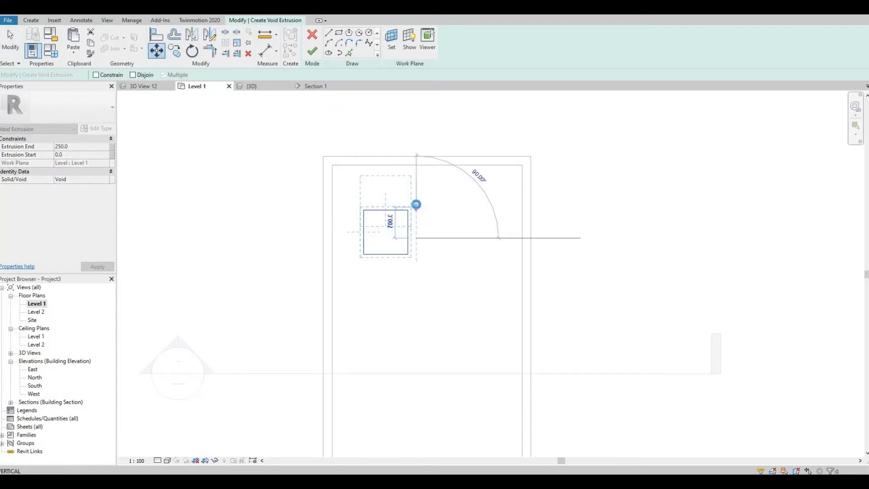
Reposition the first square higher up and further left in the ceiling.
click(398, 192)
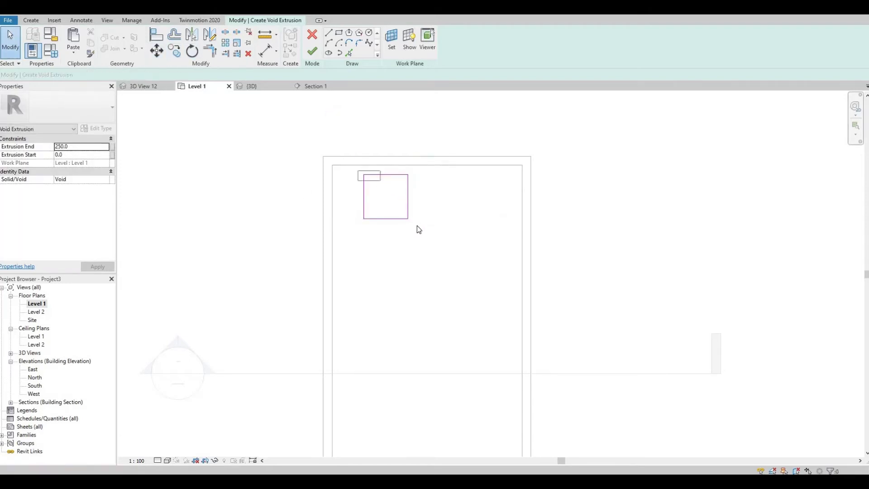
drag(417, 226, 357, 171)
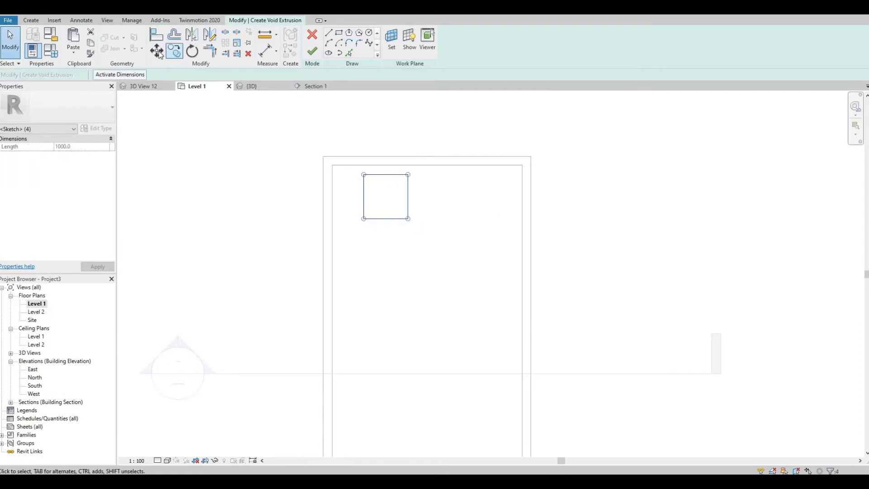
click(156, 51)
click(450, 204)
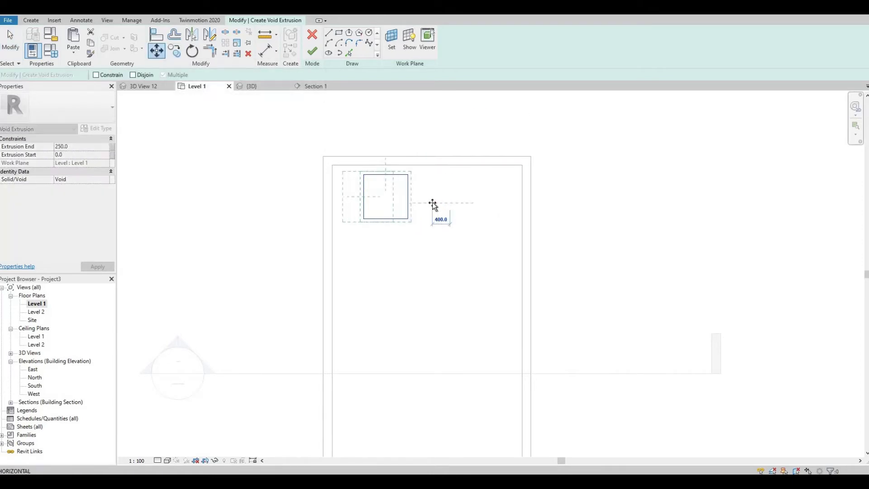
click(342, 186)
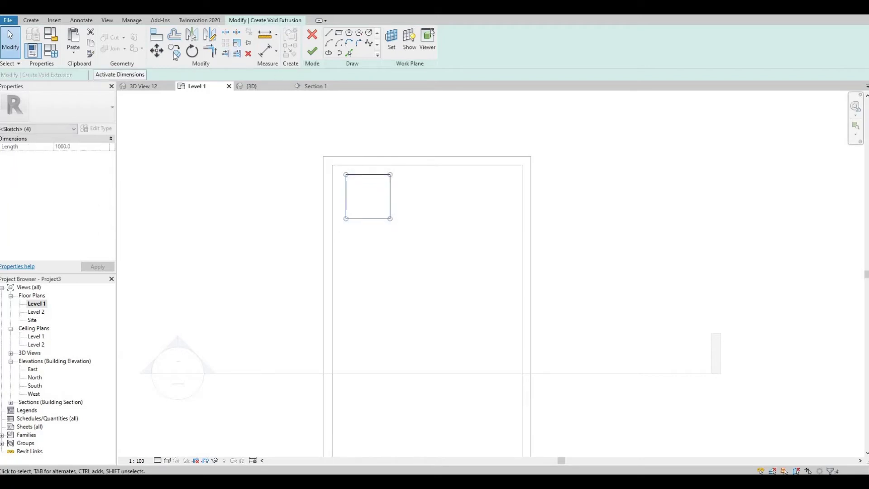
Copy the square with CO into a row of three, spaced 1300 apart.
key(c)
key(o)
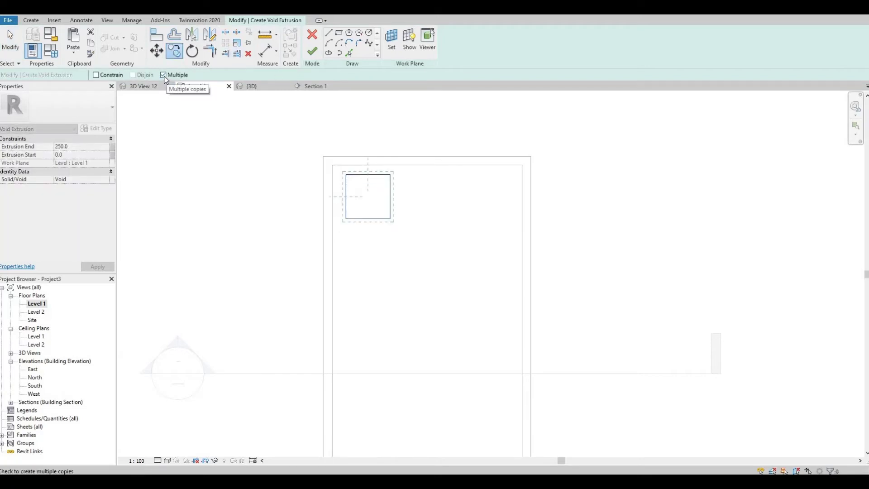
click(372, 253)
click(429, 256)
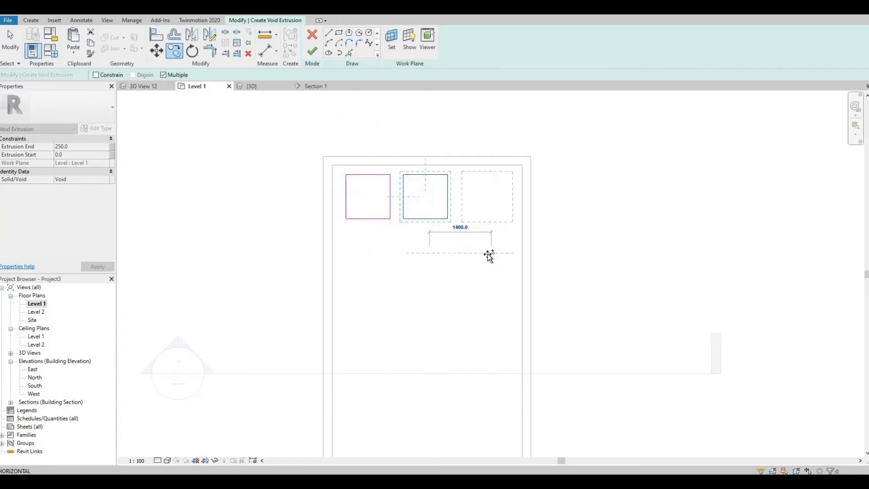
click(488, 254)
key(Escape)
key(Escape)
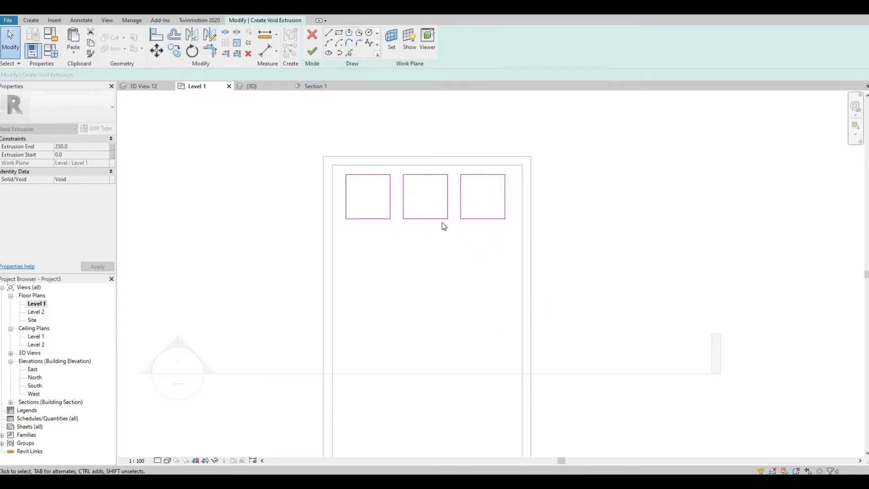
Copy the row of three squares downward to make six squares.
drag(304, 164, 541, 252)
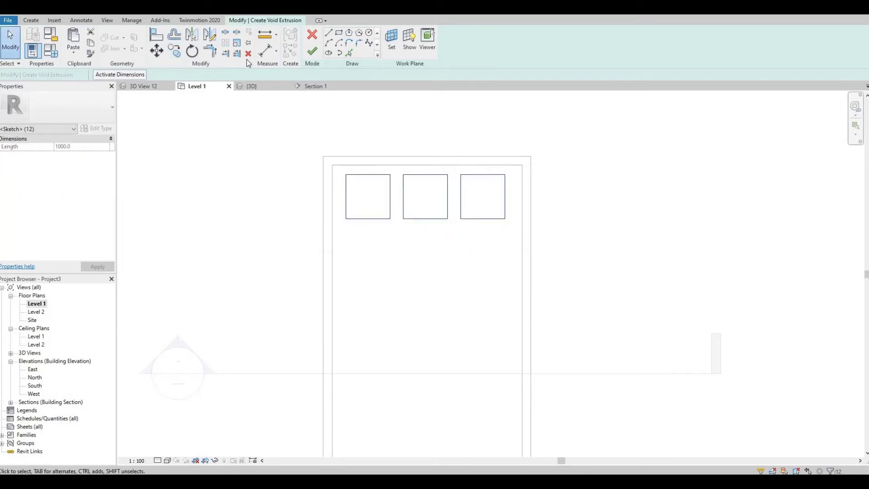
click(192, 51)
key(Escape)
key(Escape)
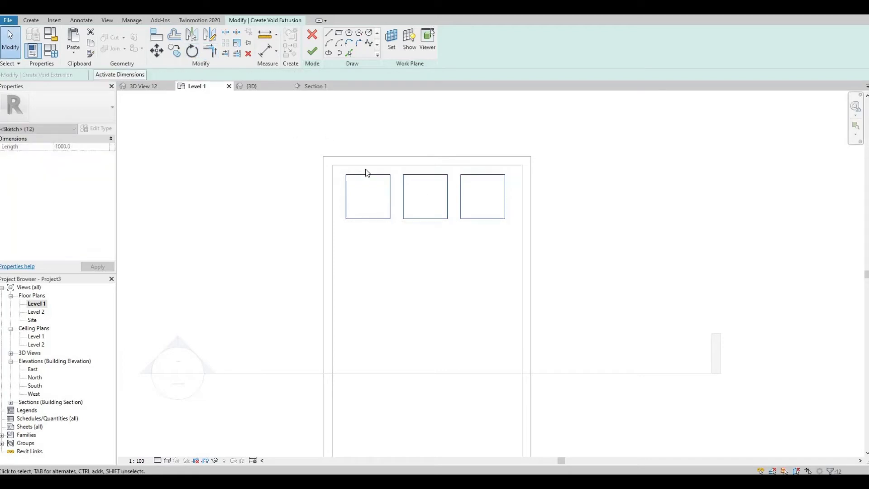
drag(291, 128, 537, 248)
click(174, 51)
click(303, 191)
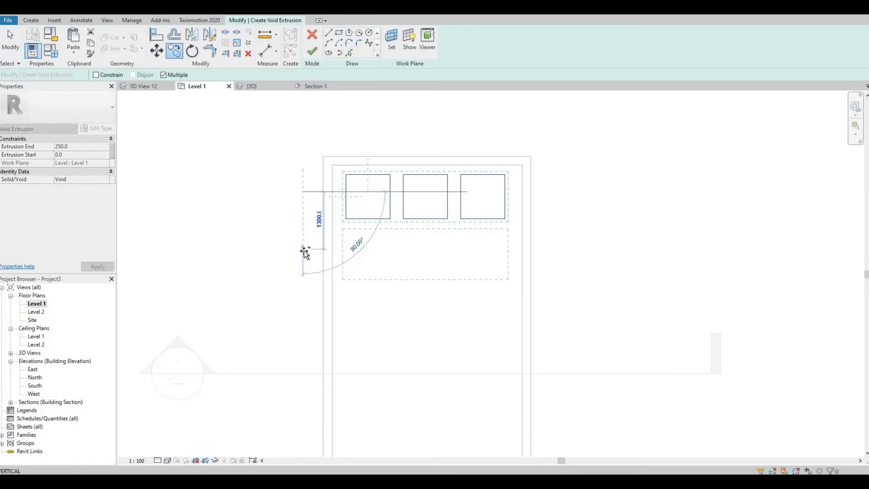
click(304, 250)
key(Escape)
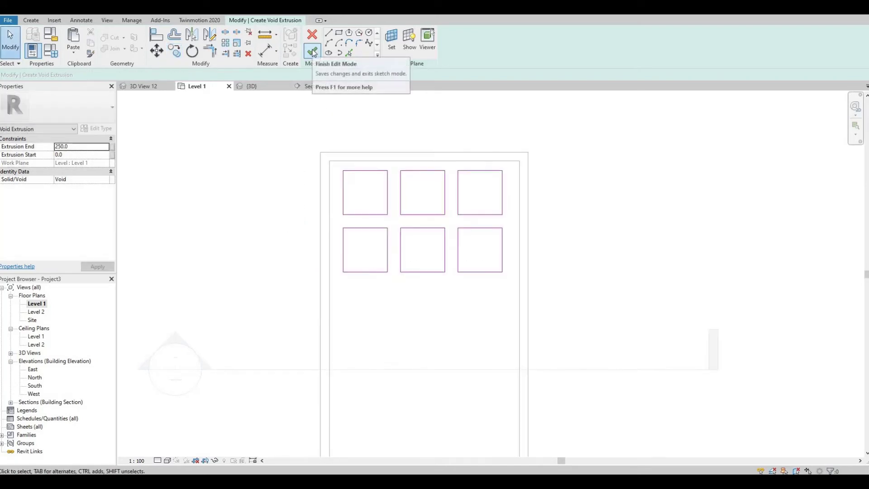
Finish the void sketch and stretch the voids upward in Section 1.
click(313, 53)
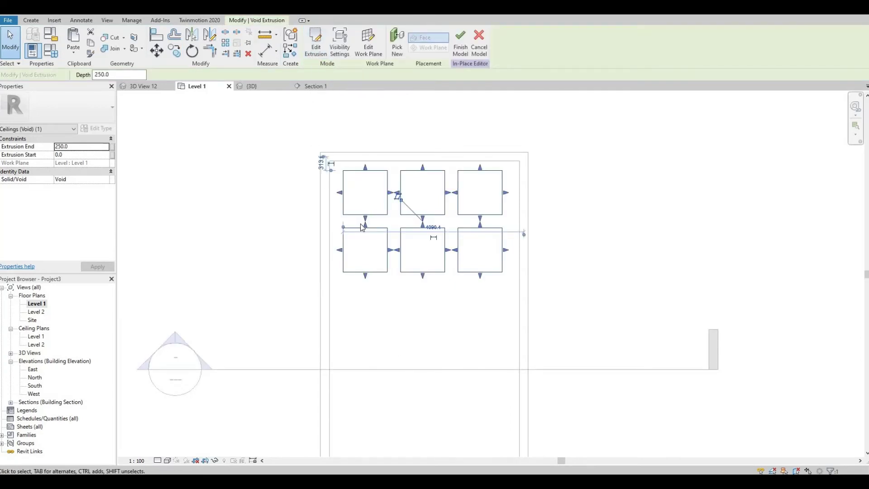
double_click(176, 343)
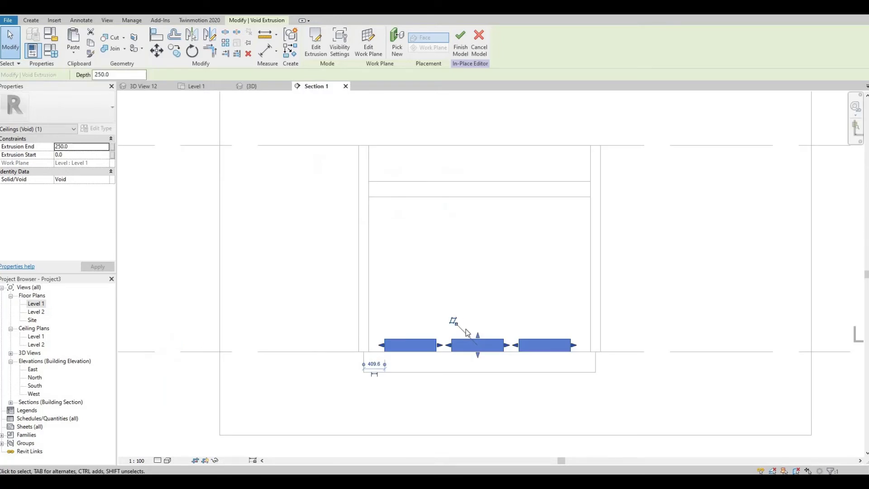
drag(478, 337, 478, 248)
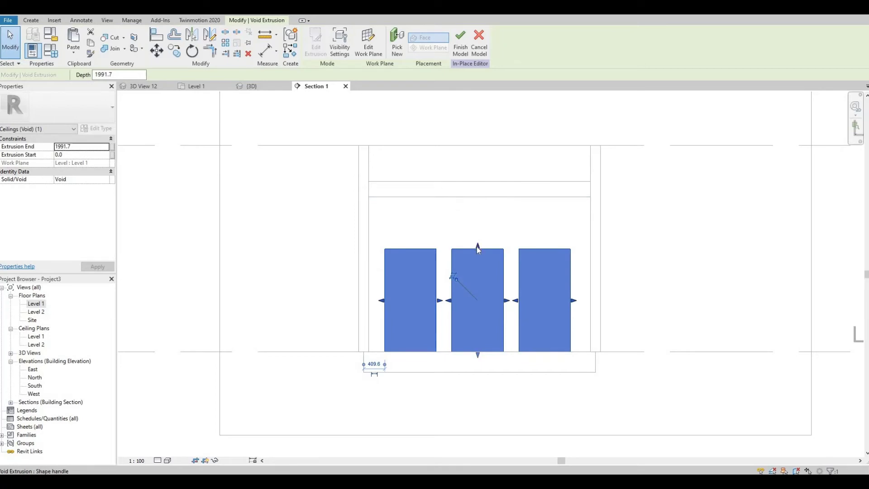
drag(480, 250, 481, 189)
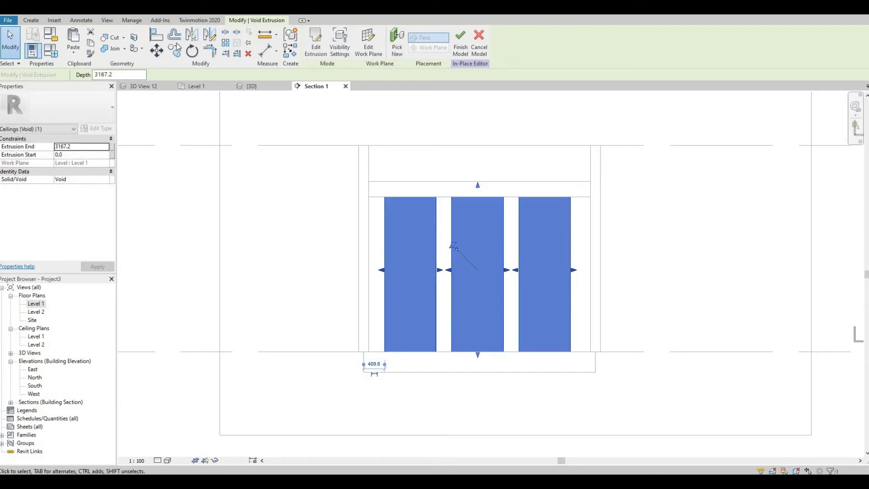
Align the voids' bottom edge to the ceiling's underside.
click(157, 37)
click(379, 199)
click(408, 351)
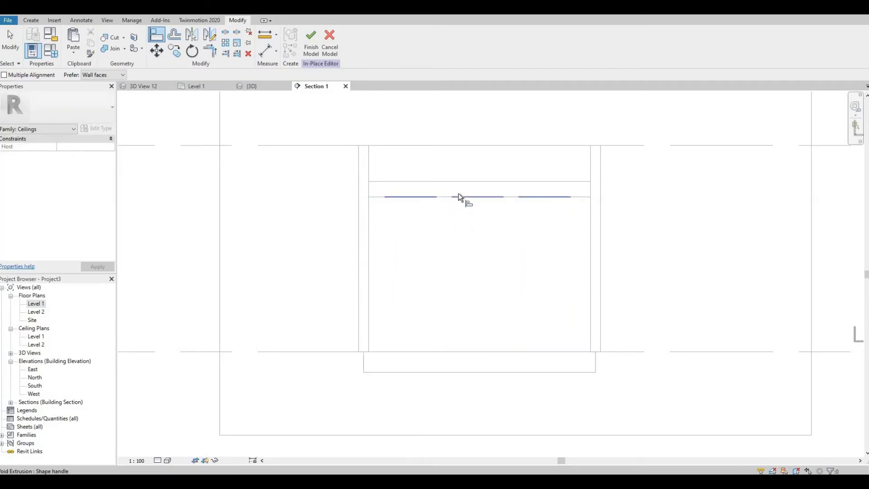
Drag a void's top shape handle to adjust its height within the ceiling.
key(Escape)
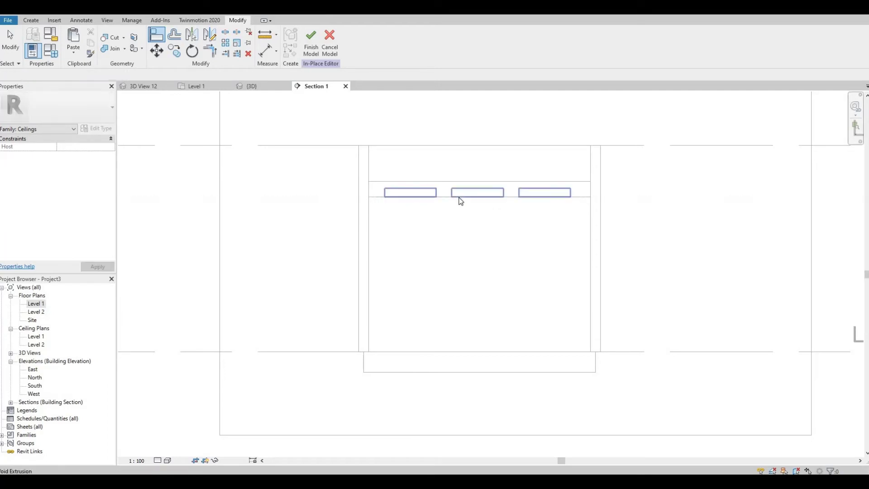
click(461, 201)
scroll(468, 183, up, 5)
scroll(413, 225, up, 3)
middle_drag(361, 219, 485, 225)
drag(655, 204, 653, 207)
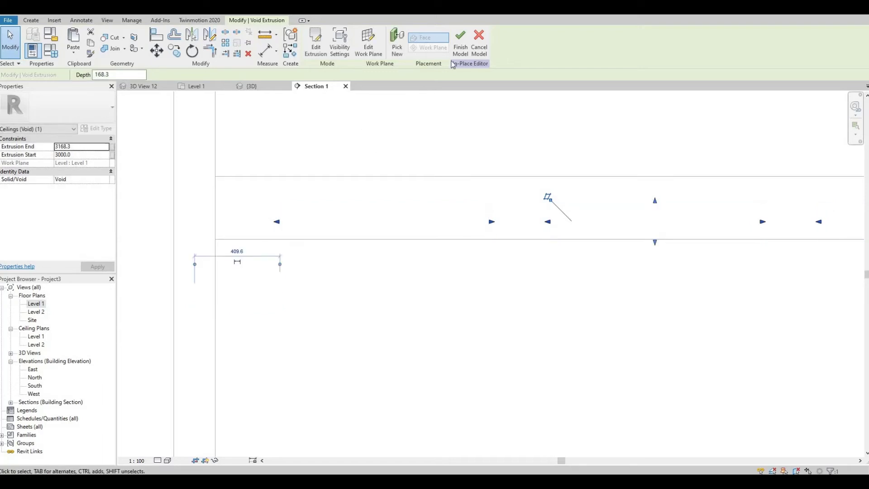
key(Escape)
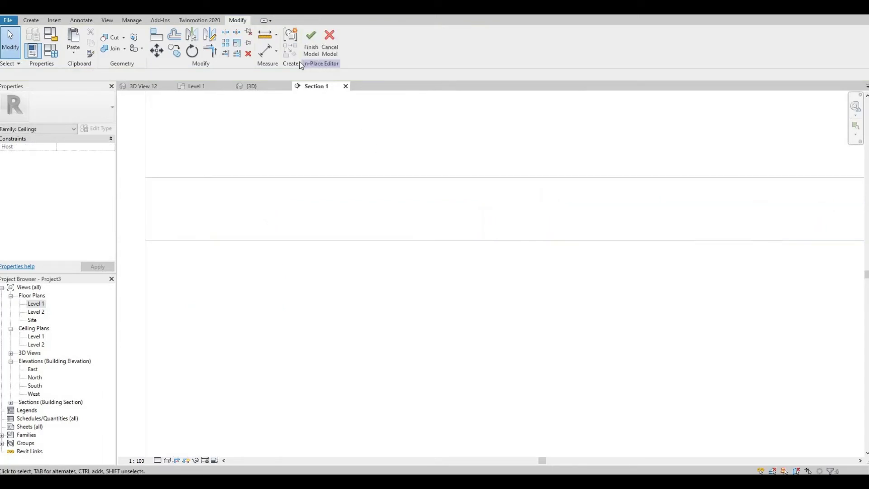
Cut the voids from the ceiling with Cut Geometry and finish the in-place model.
click(113, 40)
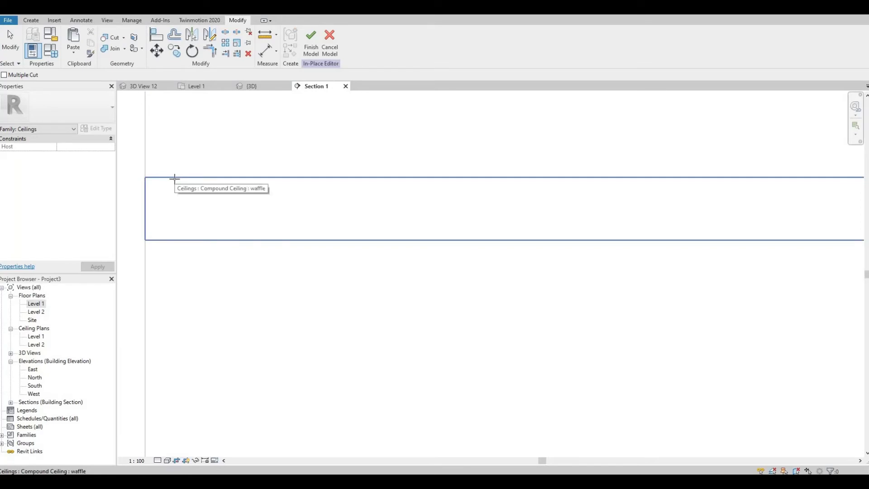
click(175, 178)
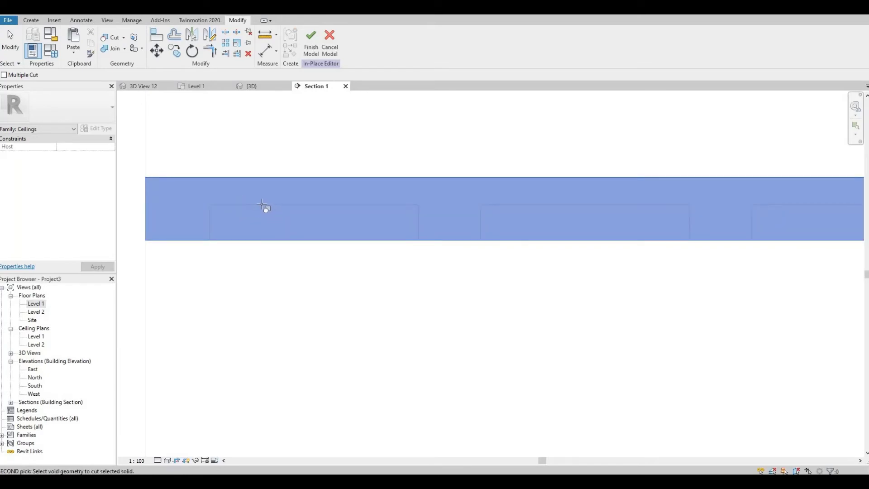
click(260, 207)
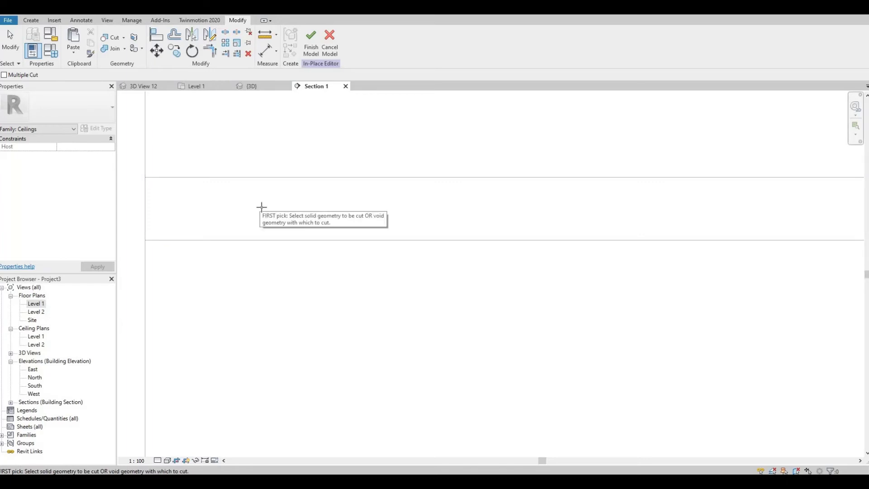
key(Escape)
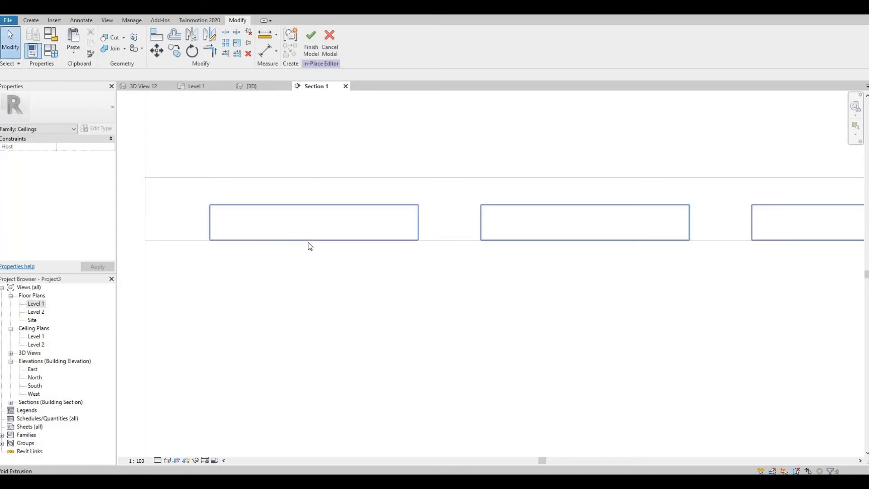
click(310, 246)
key(Delete)
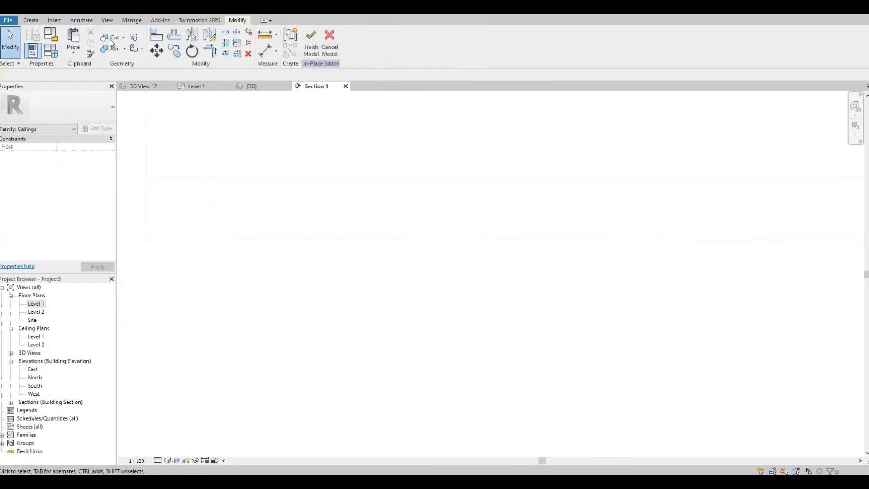
key(Return)
click(223, 228)
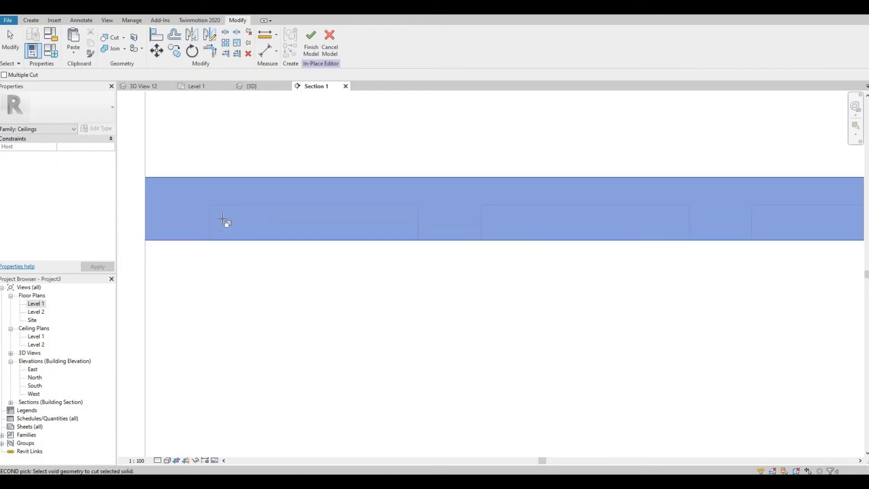
click(215, 240)
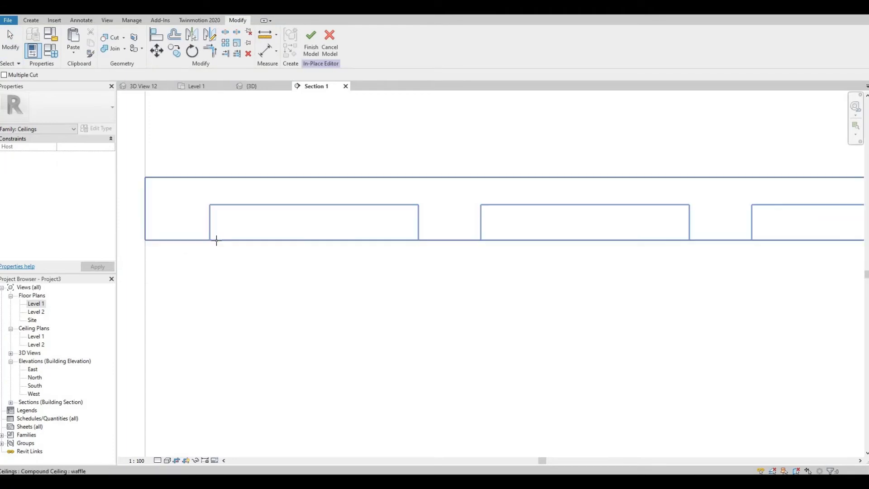
click(310, 50)
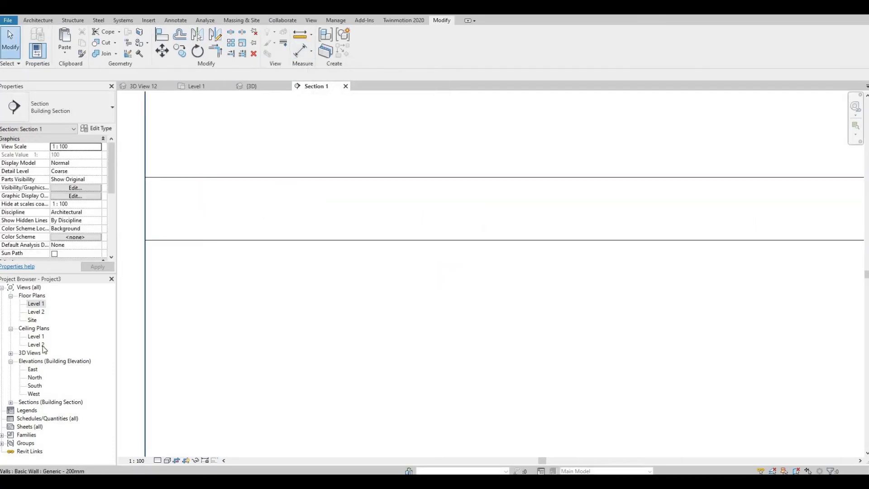
Orbit and pan the 3D view to show the six square coffers under the ceiling.
scroll(198, 319, down, 3)
scroll(221, 318, down, 2)
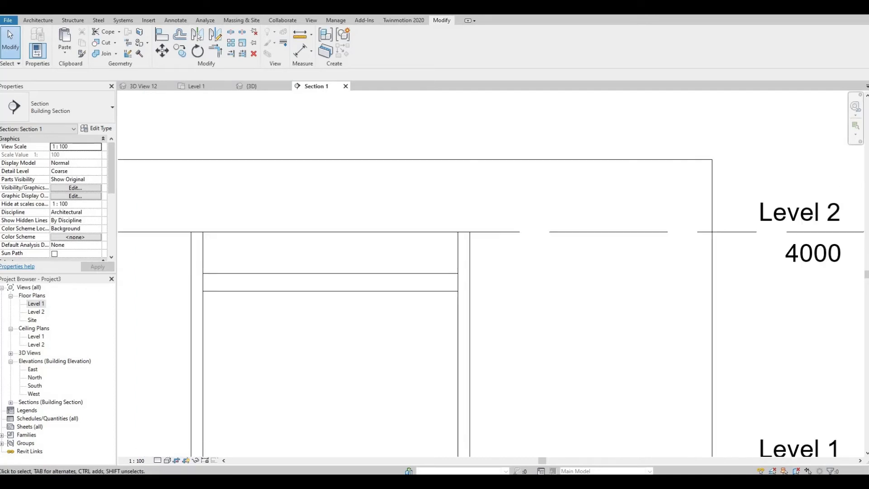
key(ctrl+Tab)
shift+middle_drag(509, 276, 434, 283)
scroll(433, 285, up, 3)
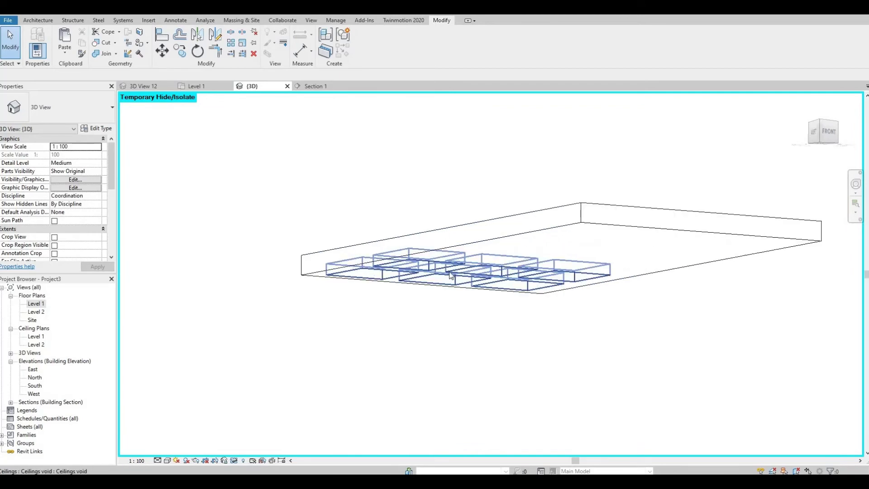
scroll(450, 274, up, 4)
shift+middle_drag(455, 274, 447, 291)
scroll(446, 291, down, 2)
scroll(430, 334, up, 2)
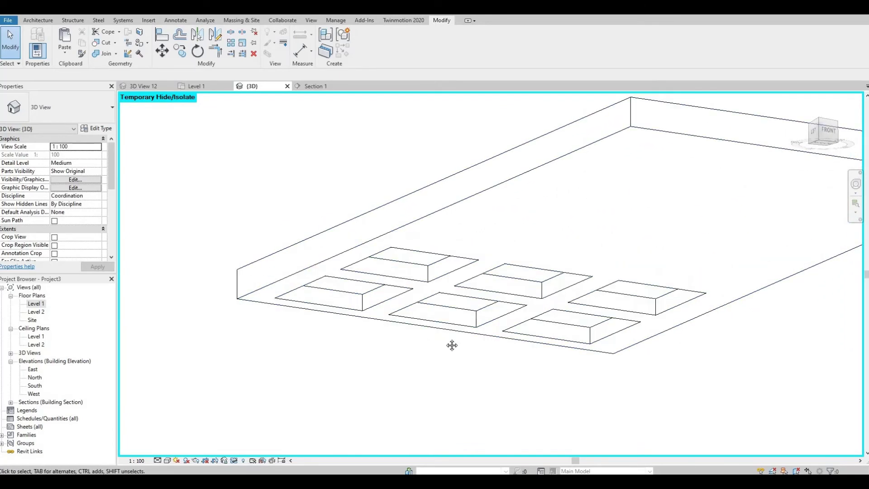
middle_drag(449, 345, 361, 302)
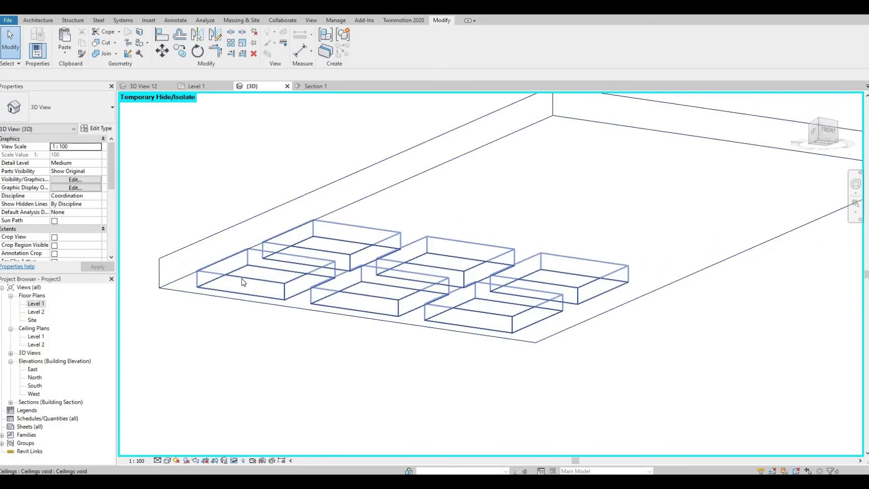
click(38, 20)
click(104, 56)
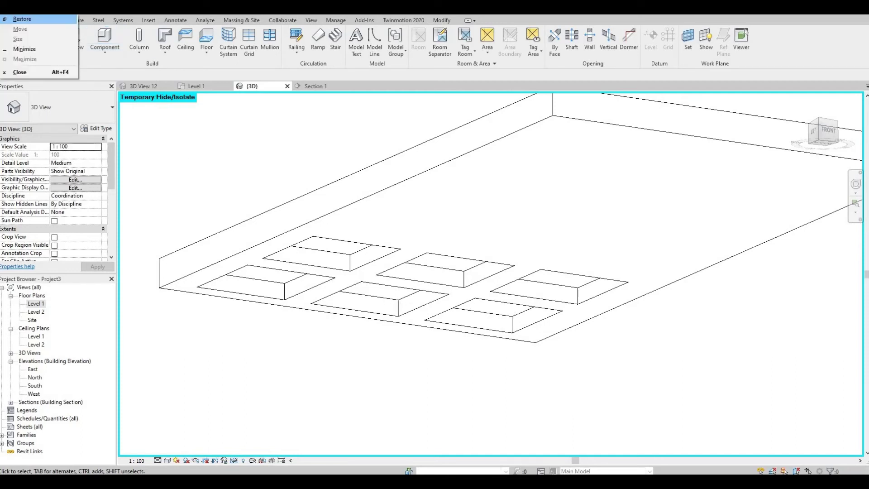
Create a new family from the Metric Profile-Hosted.rft template.
click(5, 20)
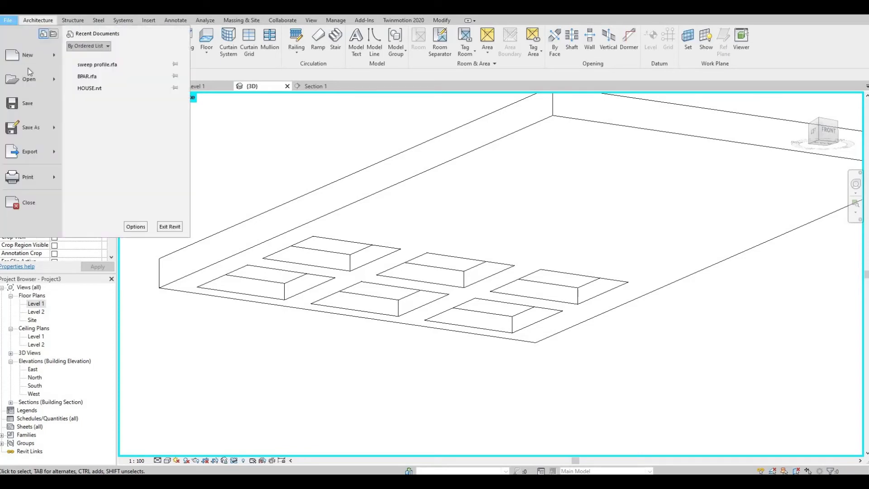
mouse_move(28, 61)
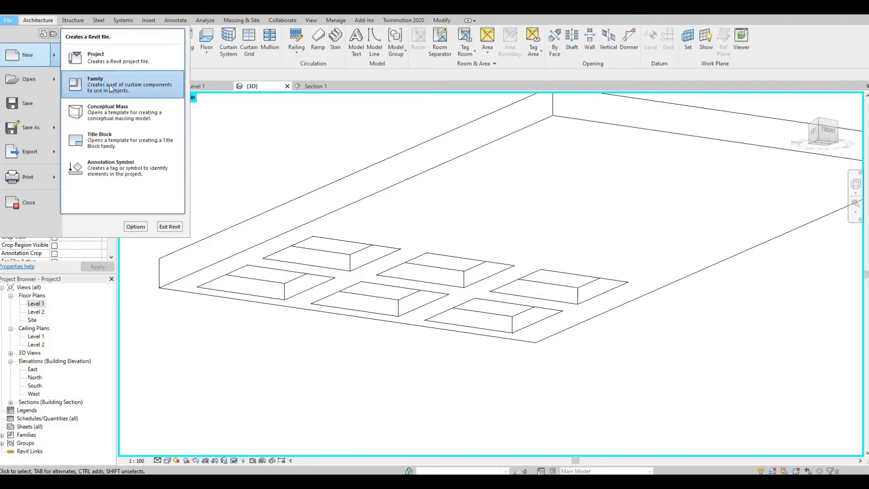
click(110, 85)
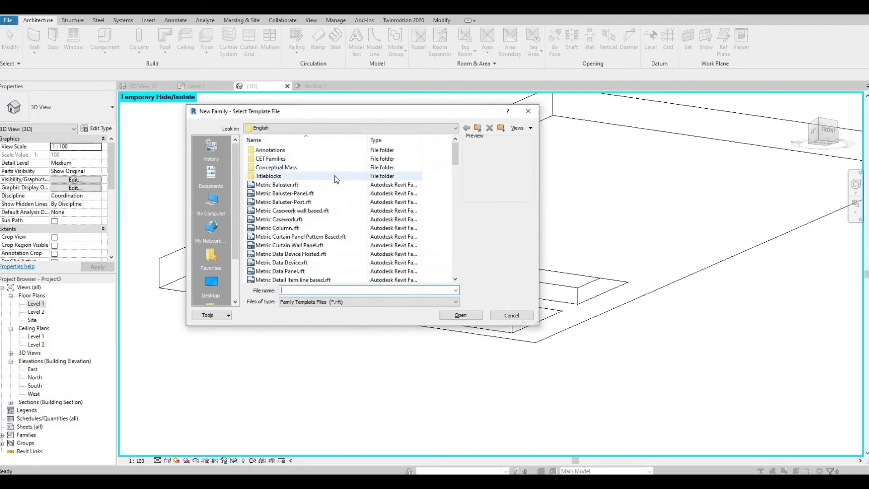
scroll(334, 228, down, 2)
scroll(333, 228, down, 11)
scroll(324, 237, down, 2)
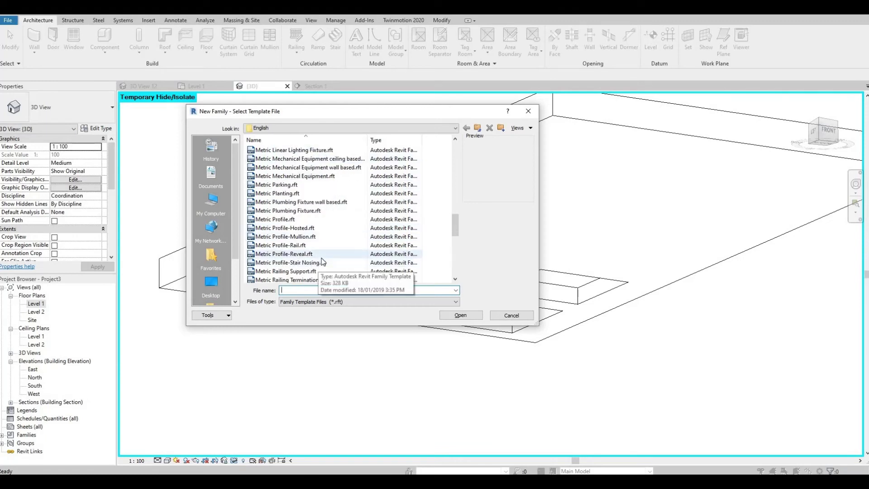
click(302, 228)
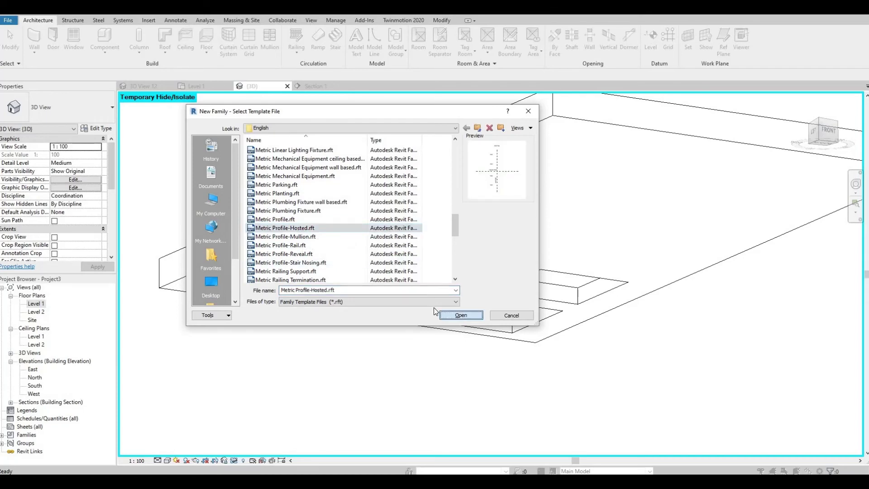
click(461, 317)
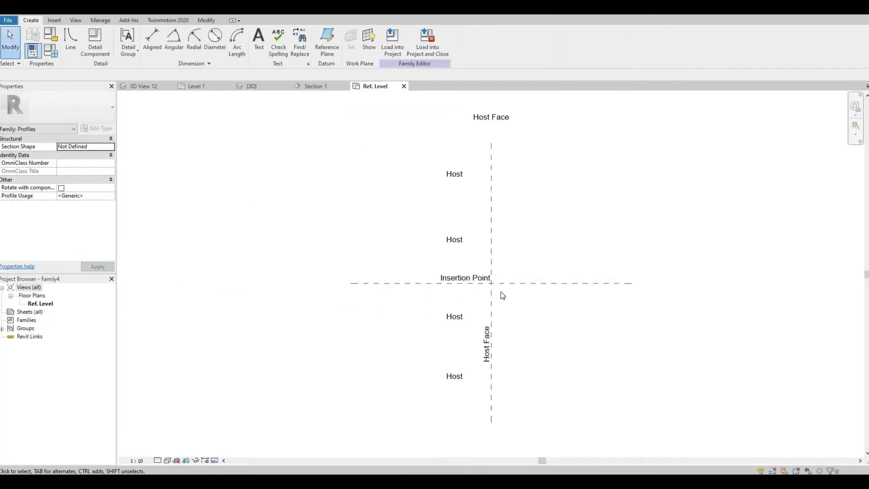
Zoom to the insertion point and draw a 150 vertical profile line from it.
scroll(509, 284, up, 1)
scroll(507, 284, up, 1)
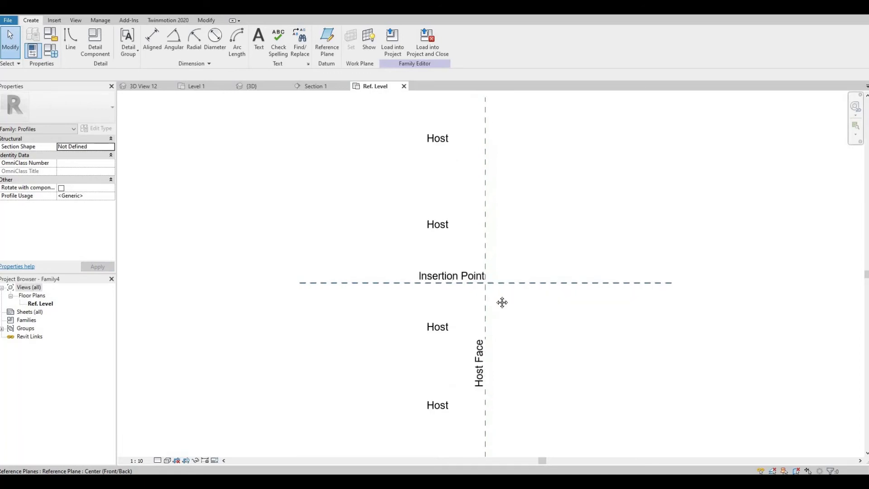
middle_drag(496, 306, 460, 322)
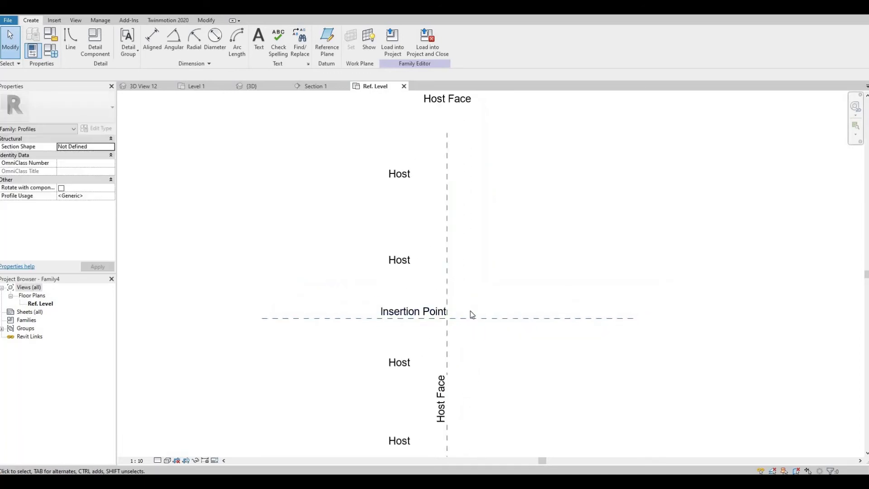
scroll(472, 314, up, 3)
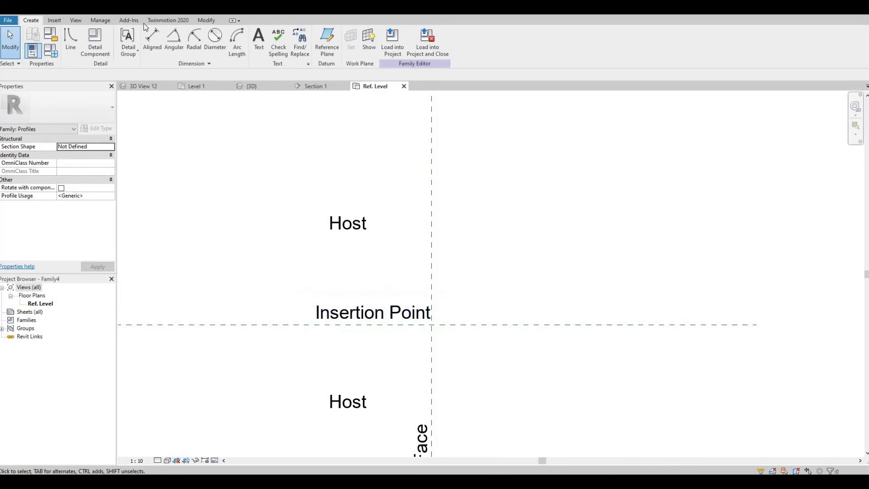
click(71, 41)
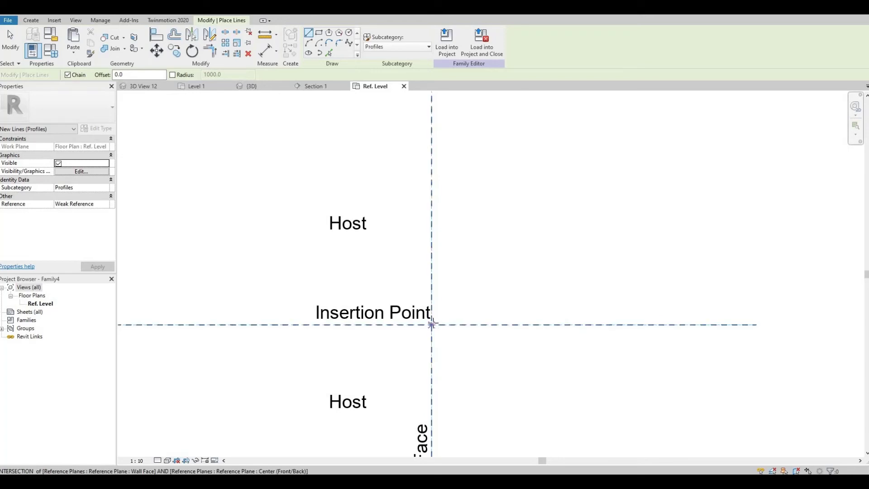
scroll(452, 307, up, 2)
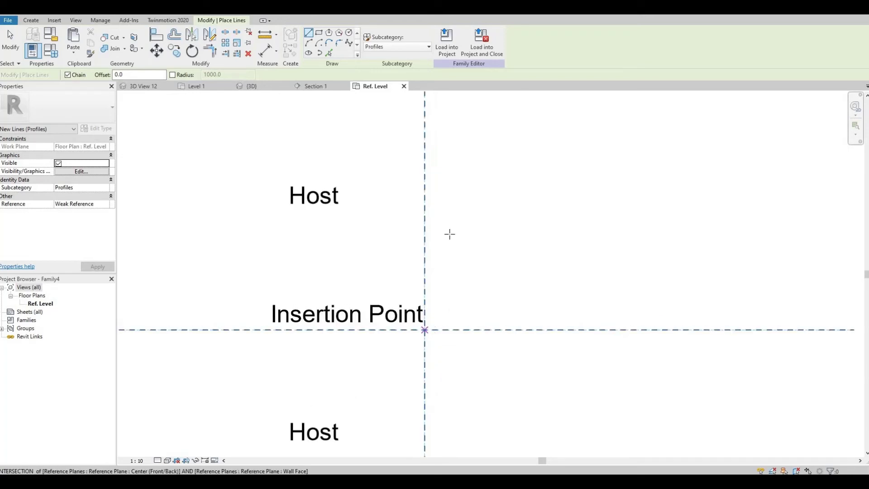
click(425, 329)
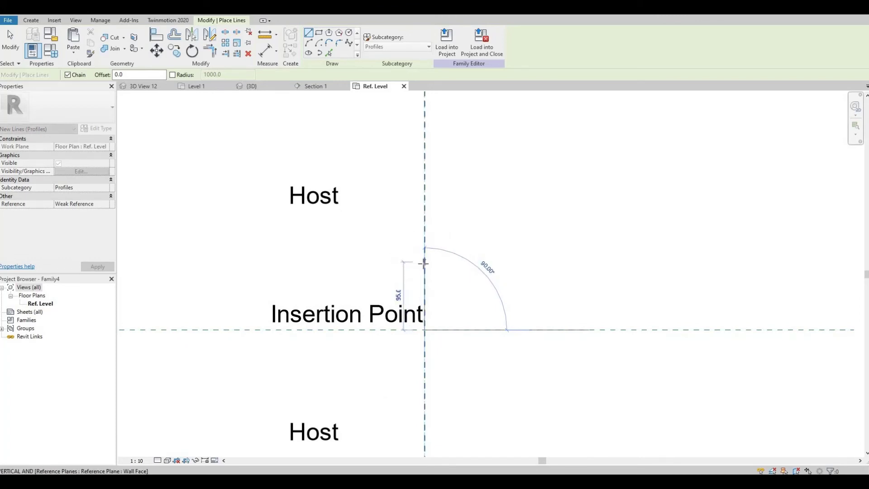
text(15)
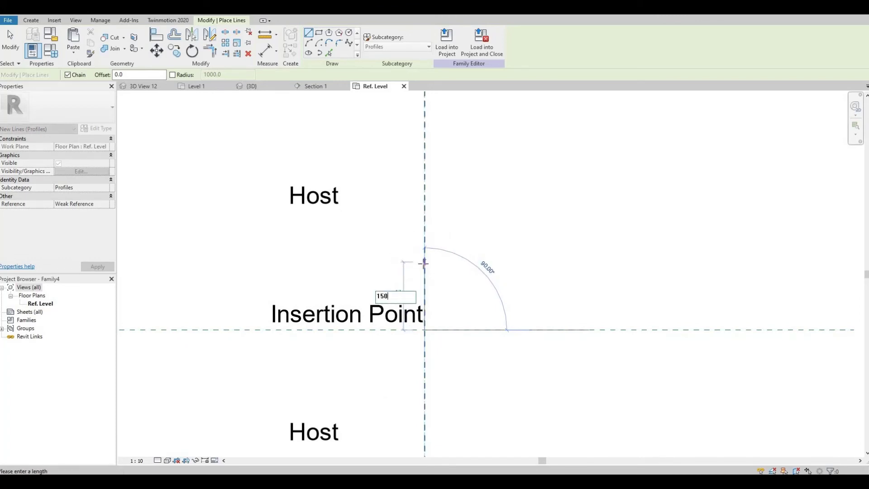
text(0)
key(Return)
key(Escape)
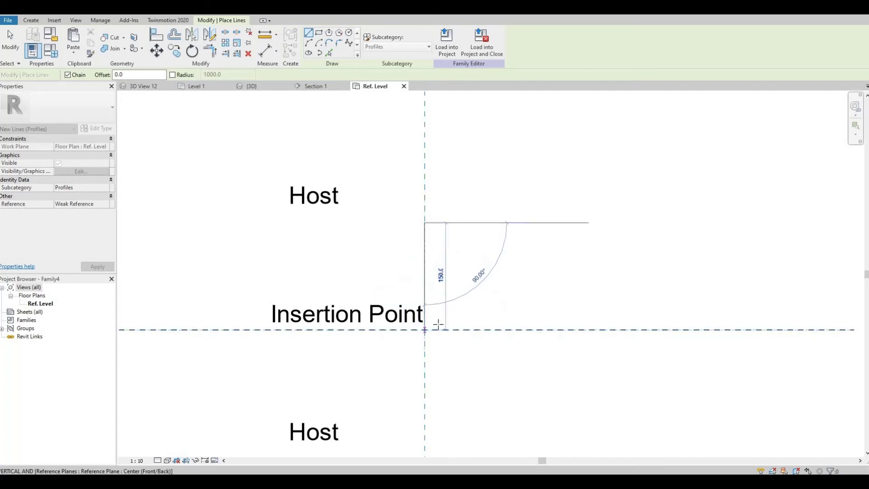
Draw a 100 horizontal line from the insertion point.
click(31, 20)
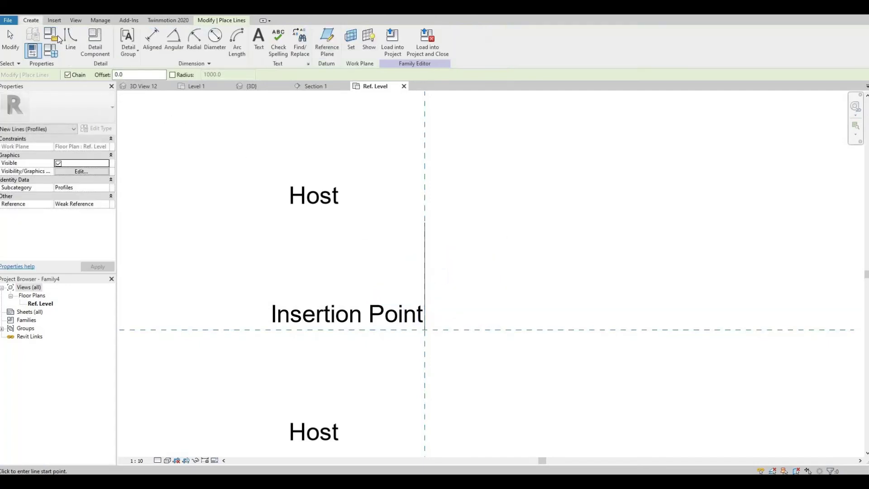
click(424, 330)
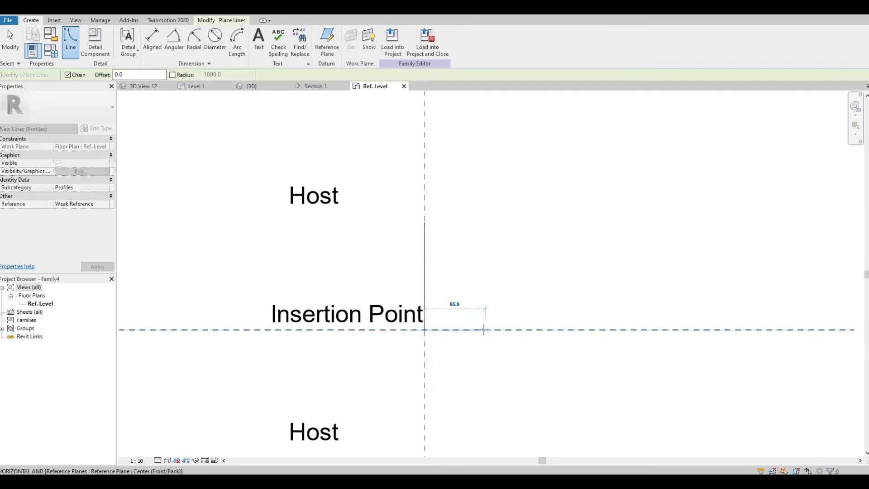
text(100)
key(Return)
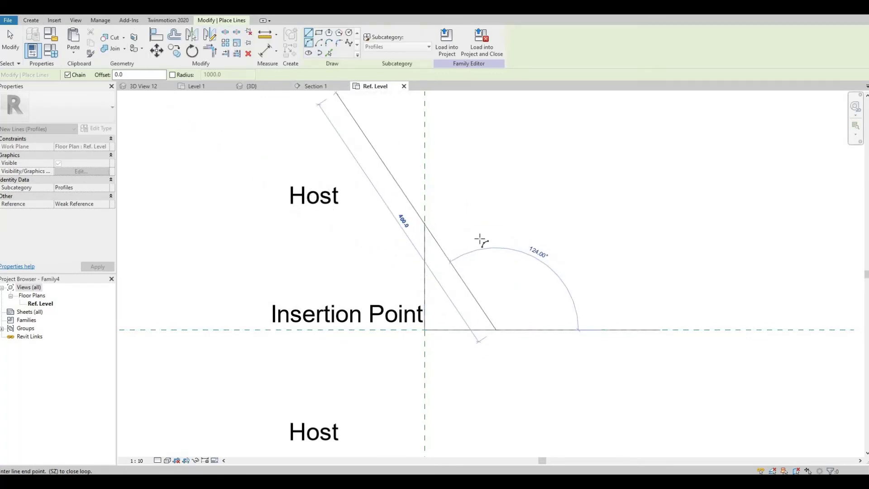
Sketch the moulding's arcs and straight segments between the two lines to close the outline.
click(309, 43)
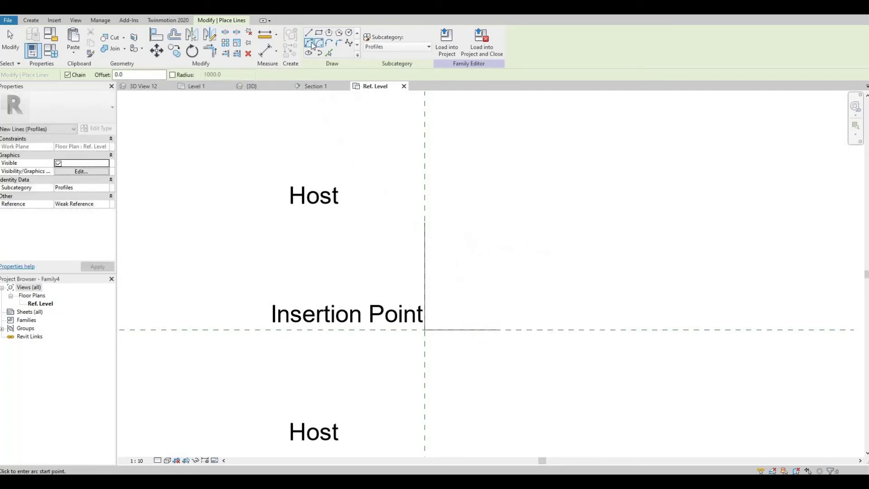
click(426, 224)
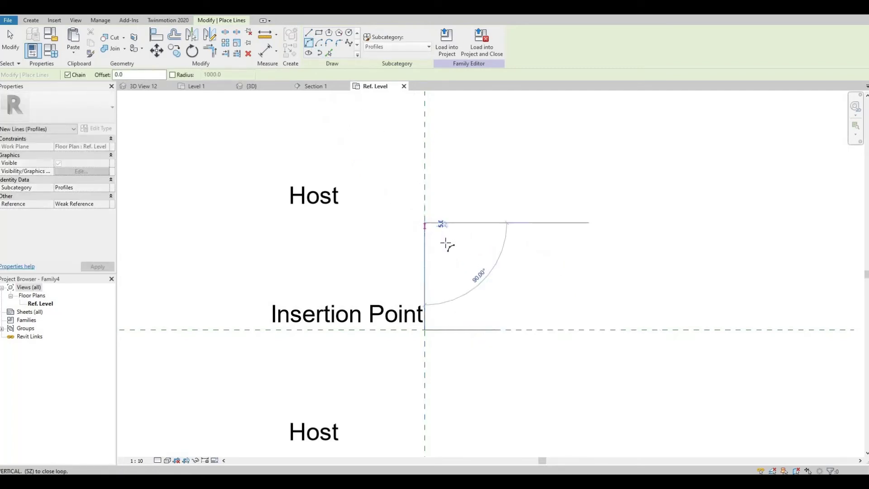
click(443, 246)
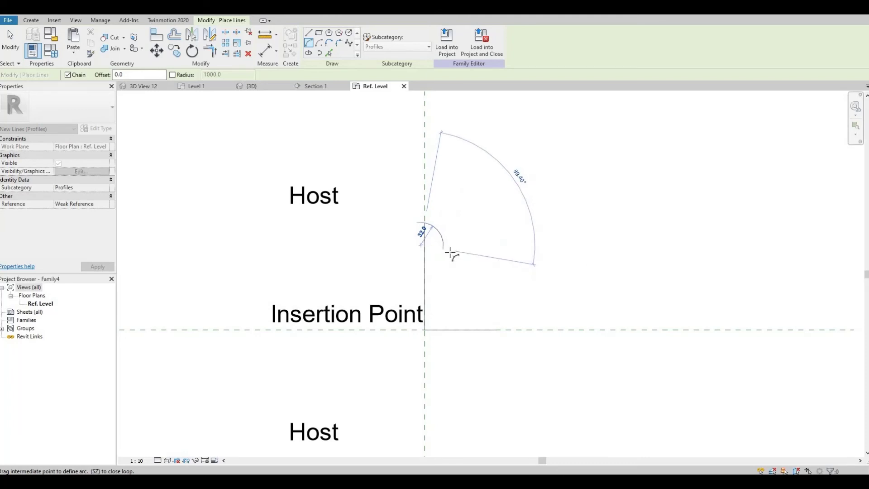
click(447, 254)
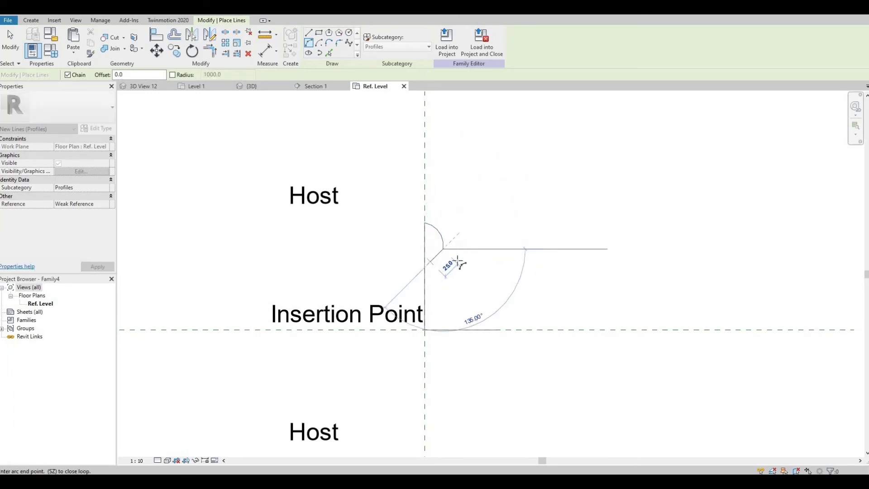
click(309, 42)
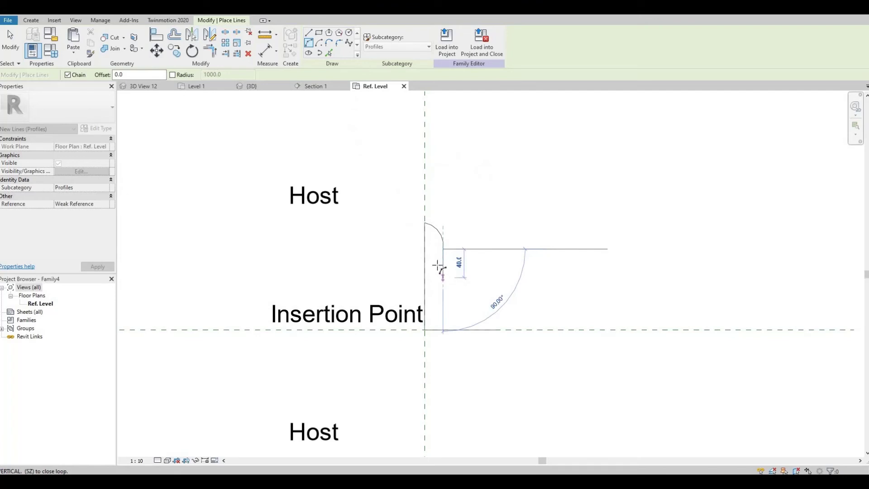
click(443, 277)
key(l)
key(i)
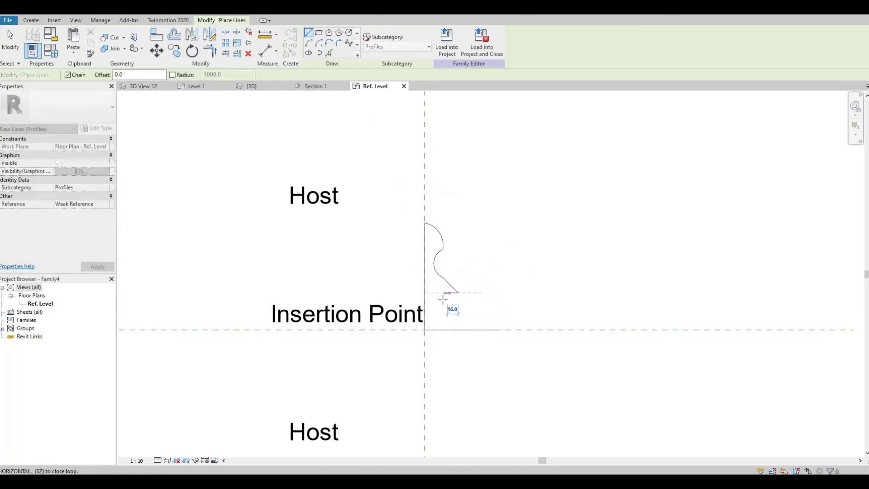
click(458, 293)
click(462, 307)
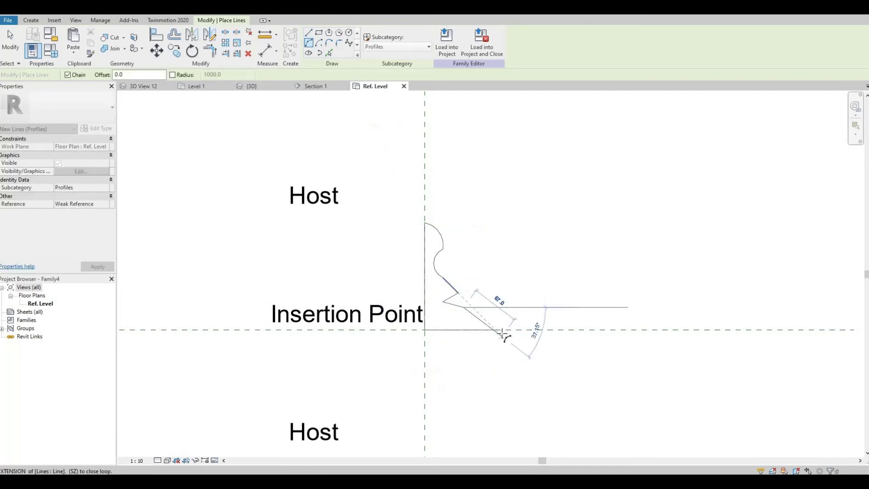
click(480, 319)
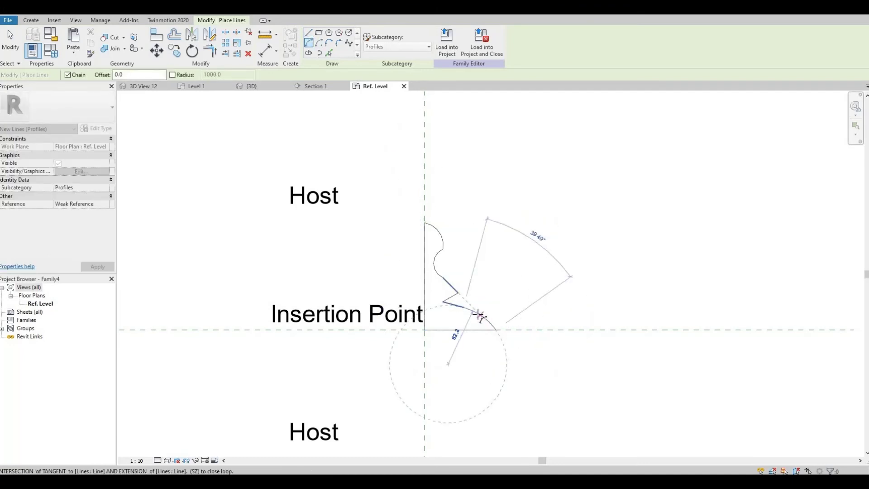
key(Escape)
key(Escape)
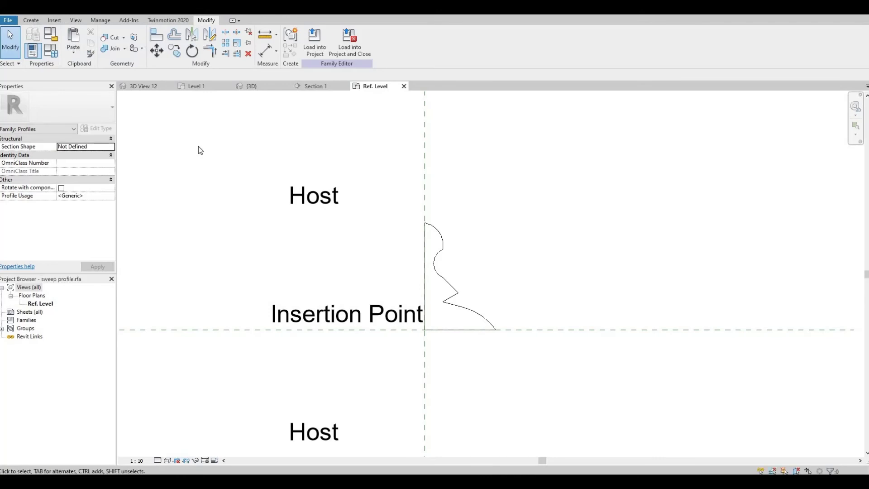
Load the sweep profile family into Project3 and return to its Level 1 floor plan.
click(316, 45)
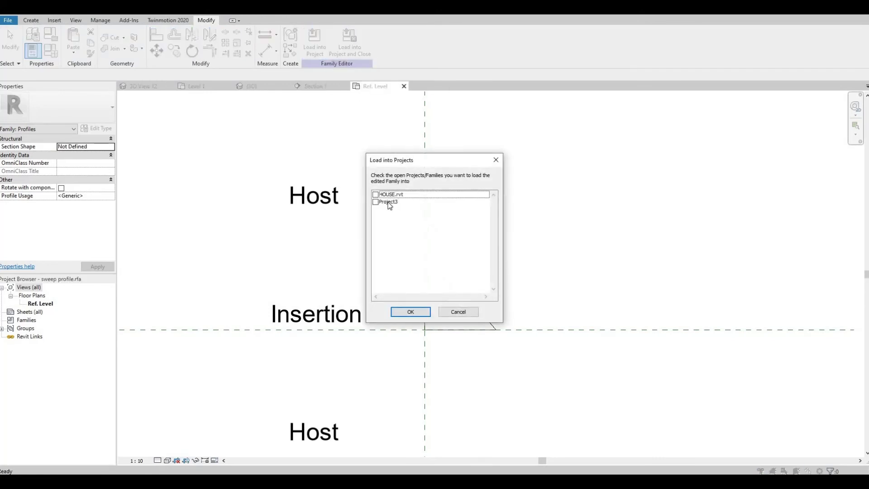
click(380, 202)
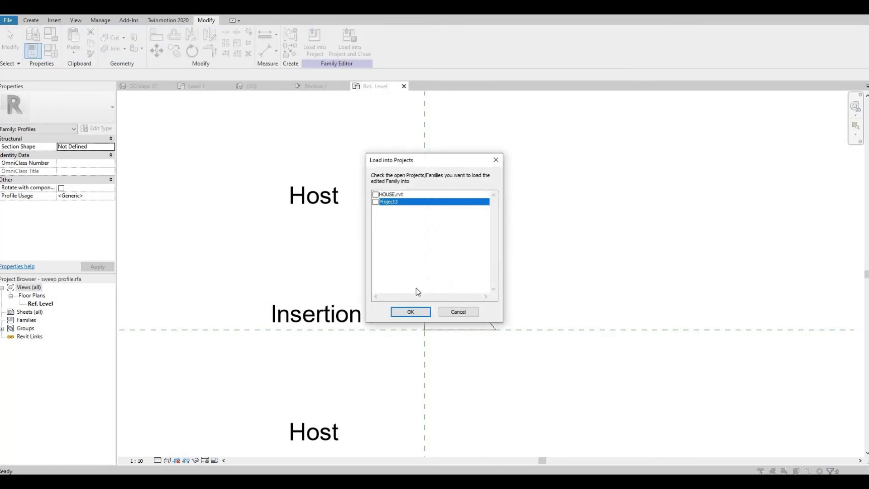
click(428, 315)
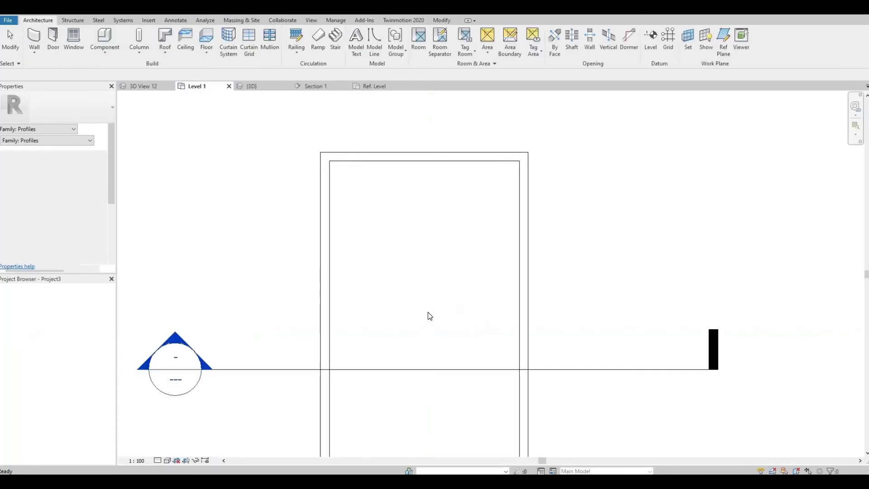
scroll(405, 252, down, 1)
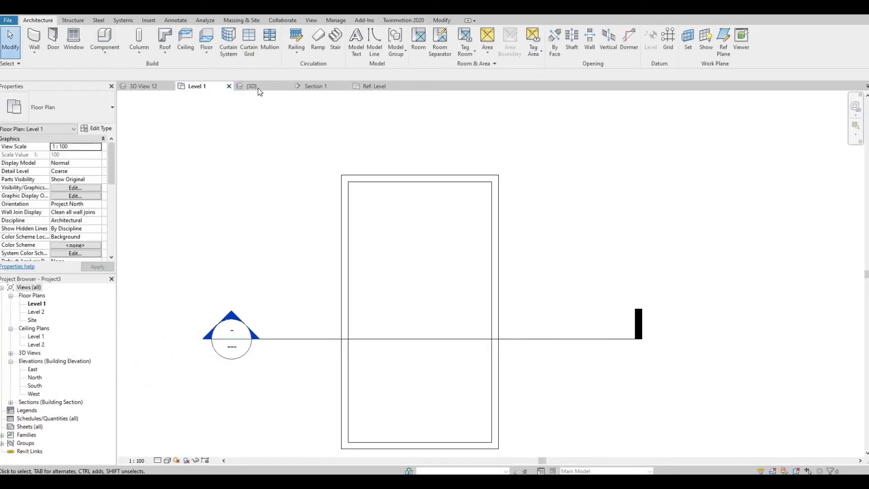
Switch to the 3D view of the coffered ceiling.
click(259, 89)
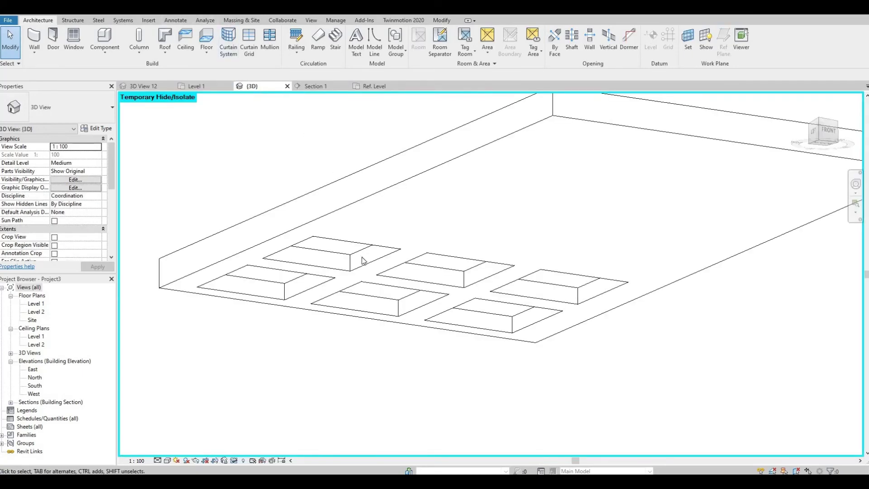
scroll(355, 266, up, 1)
scroll(343, 164, down, 1)
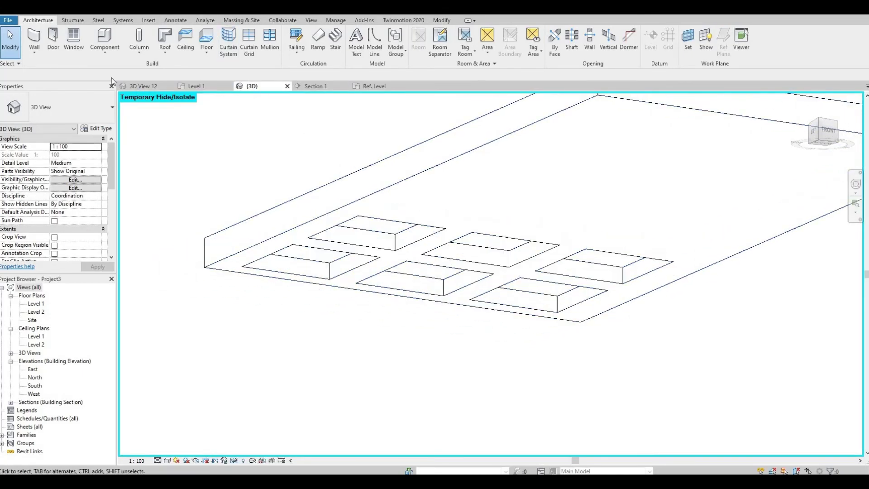
Create an in-place model in the Ceilings category named Ceilings 1.
click(104, 53)
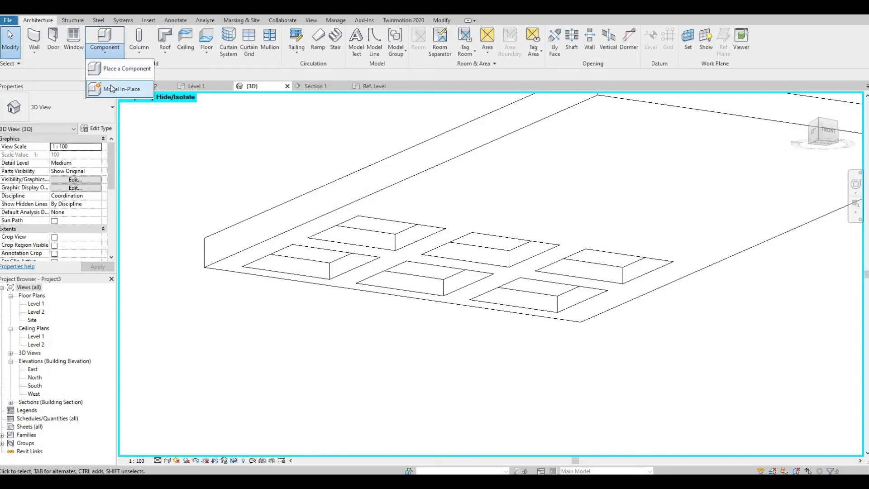
click(115, 88)
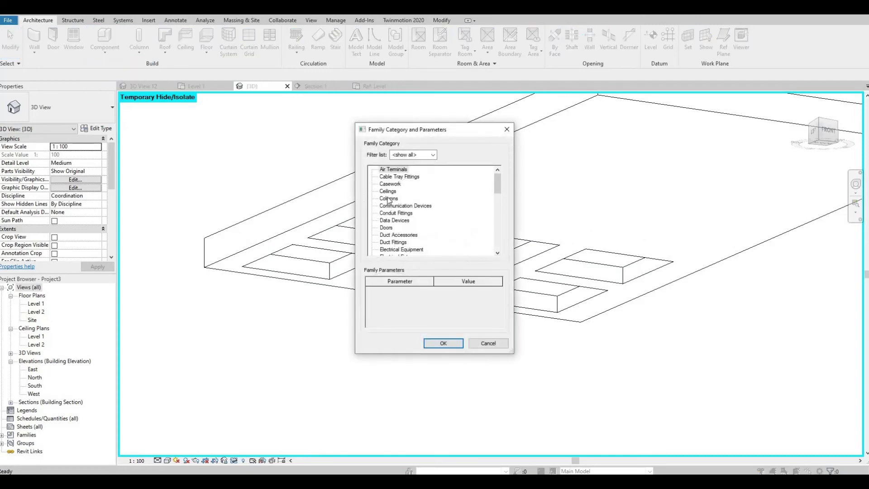
key(Down)
key(Down)
key(Down)
click(438, 342)
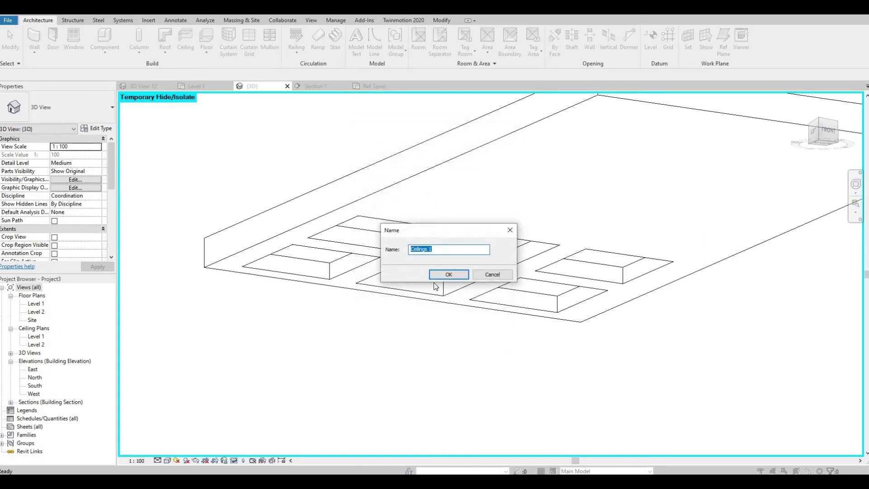
click(449, 274)
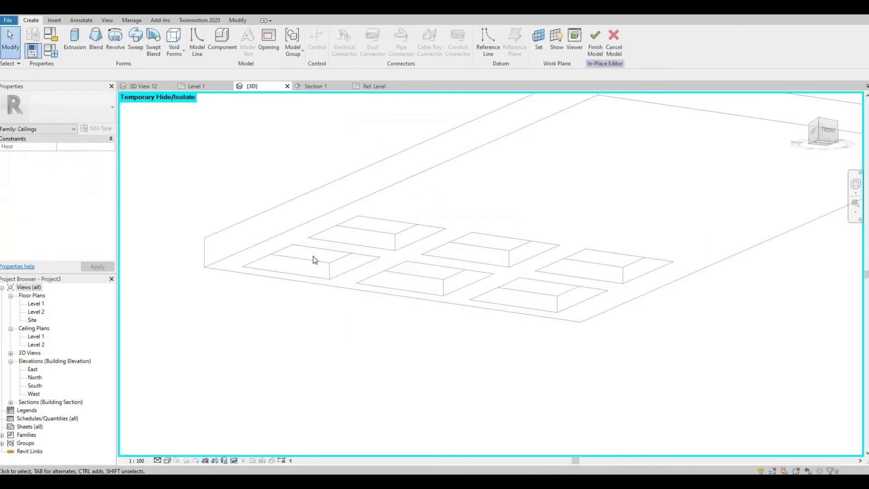
scroll(362, 254, up, 3)
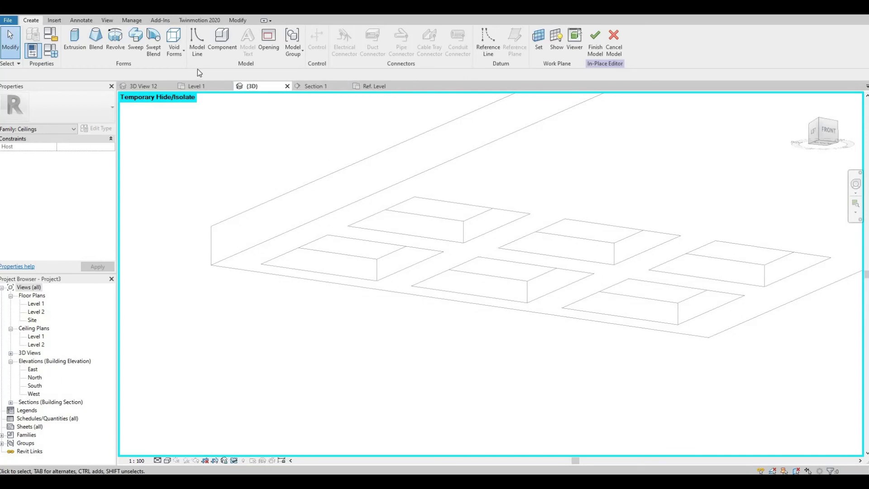
Pick the four edges of one coffer opening as the sweep path and finish the path.
click(136, 43)
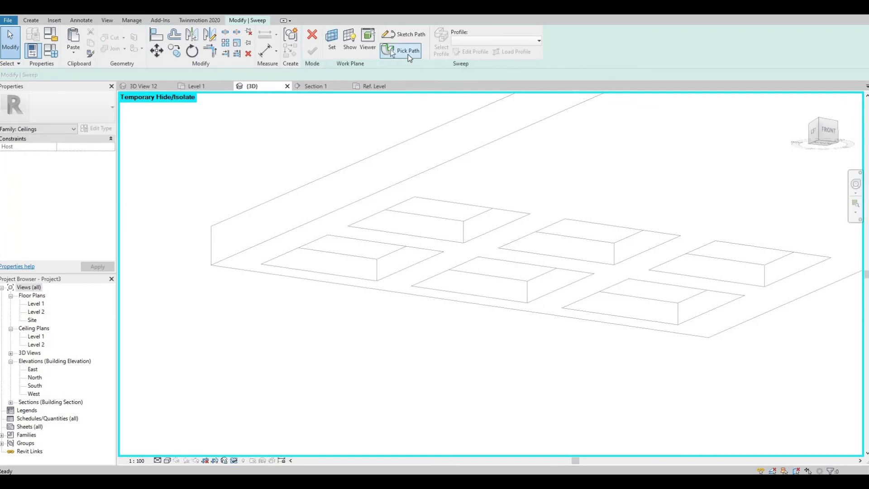
click(408, 55)
click(354, 255)
shift+middle_drag(453, 254, 602, 192)
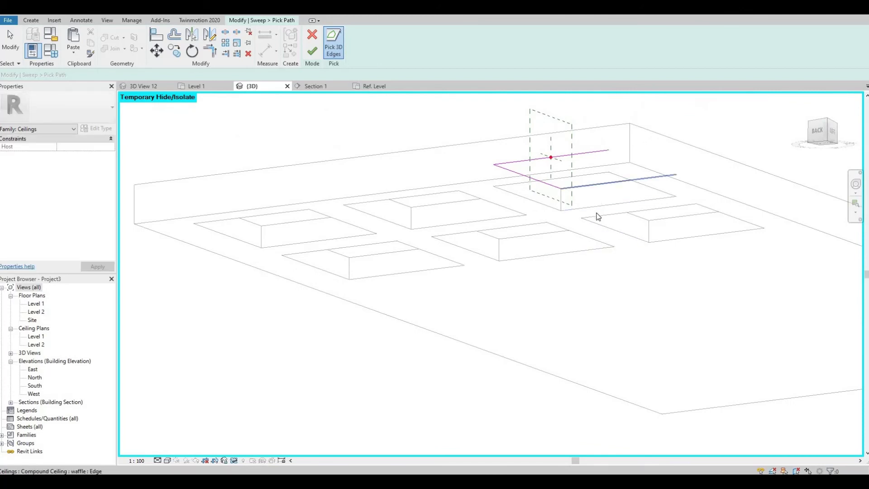
shift+middle_drag(746, 196, 634, 237)
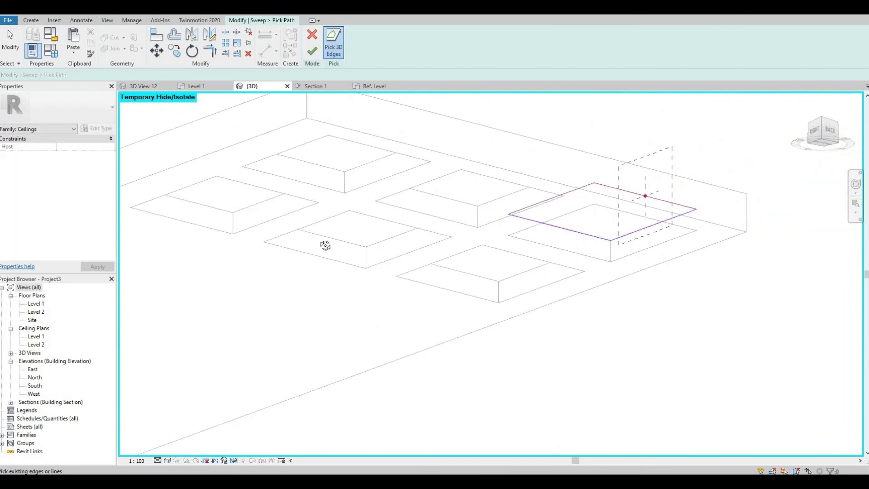
shift+middle_drag(310, 257, 584, 164)
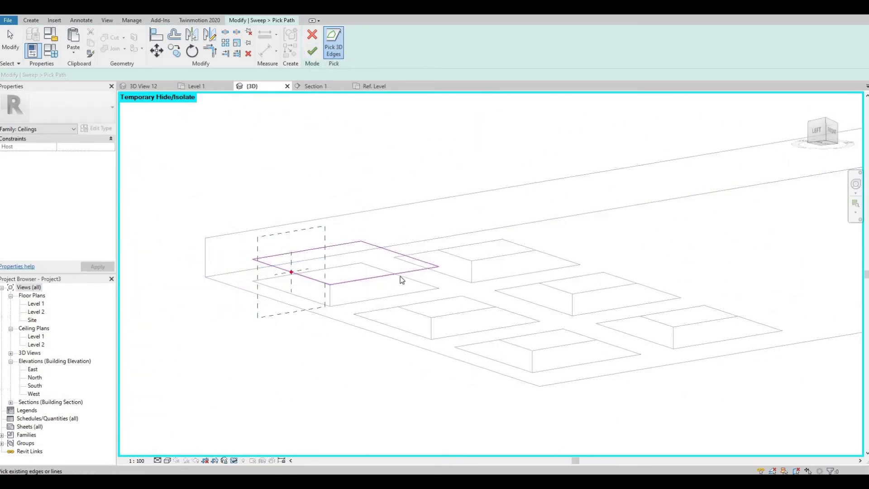
shift+middle_drag(394, 281, 326, 175)
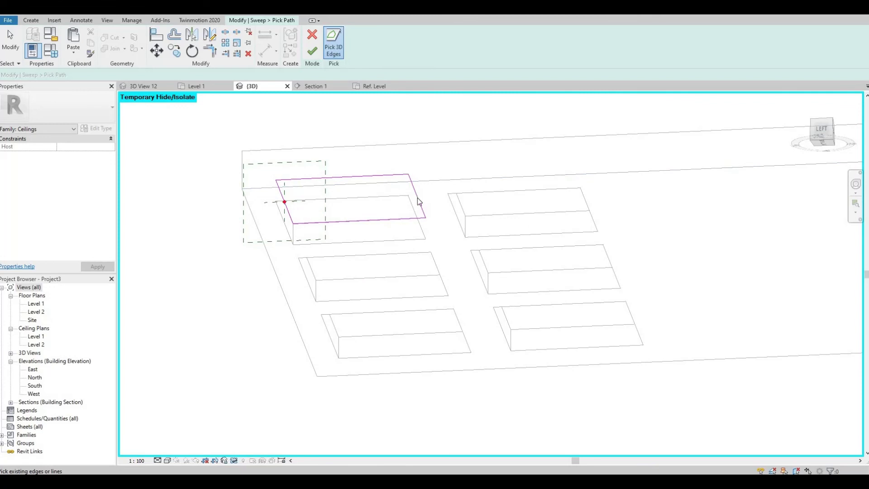
click(312, 53)
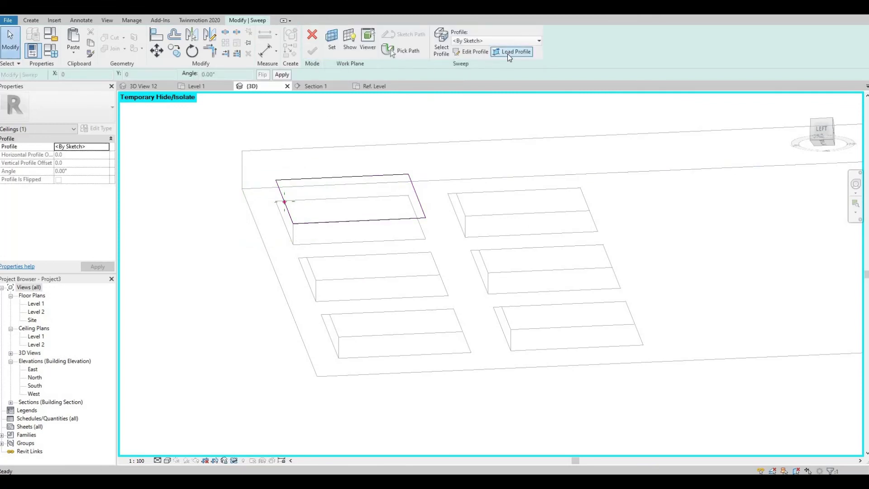
Assign the 'sweep profile' profile to the sweep and finish it to create the moulding.
click(540, 41)
scroll(536, 151, down, 5)
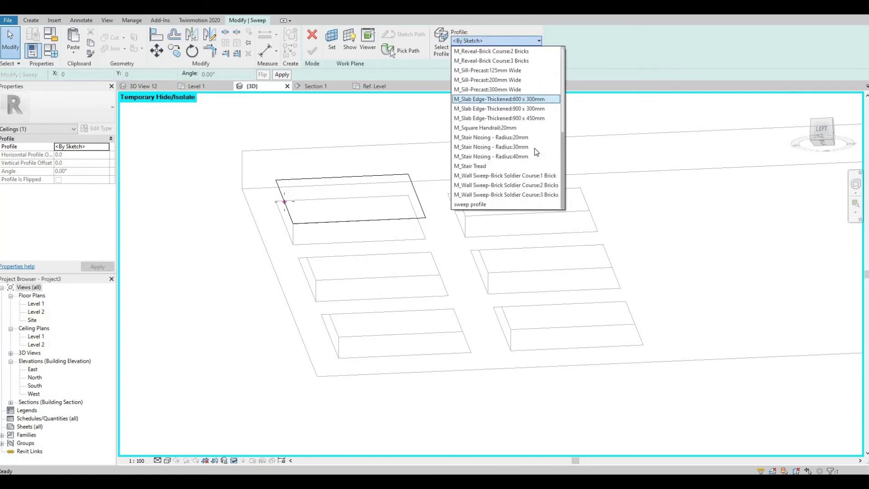
click(483, 205)
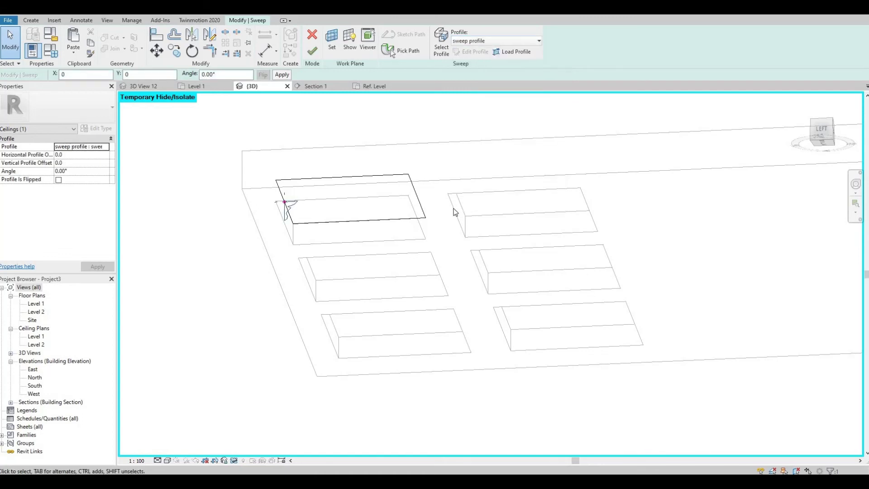
scroll(286, 206, up, 4)
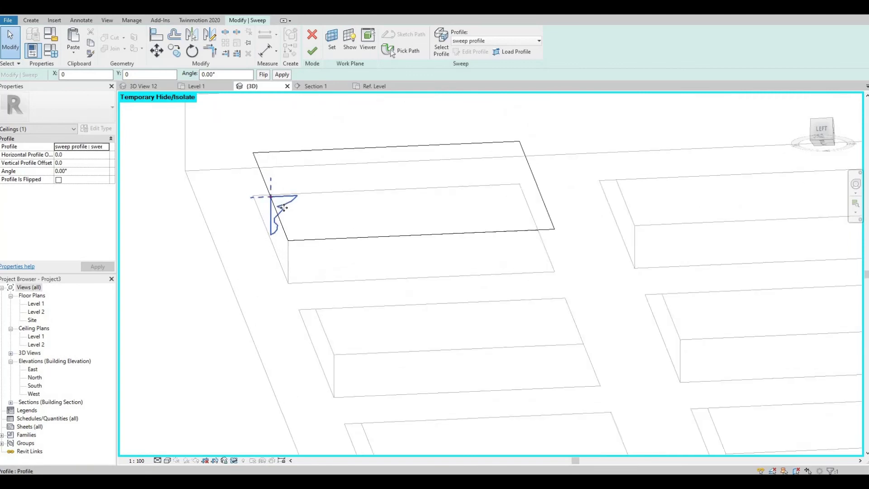
scroll(355, 208, up, 2)
scroll(355, 202, up, 2)
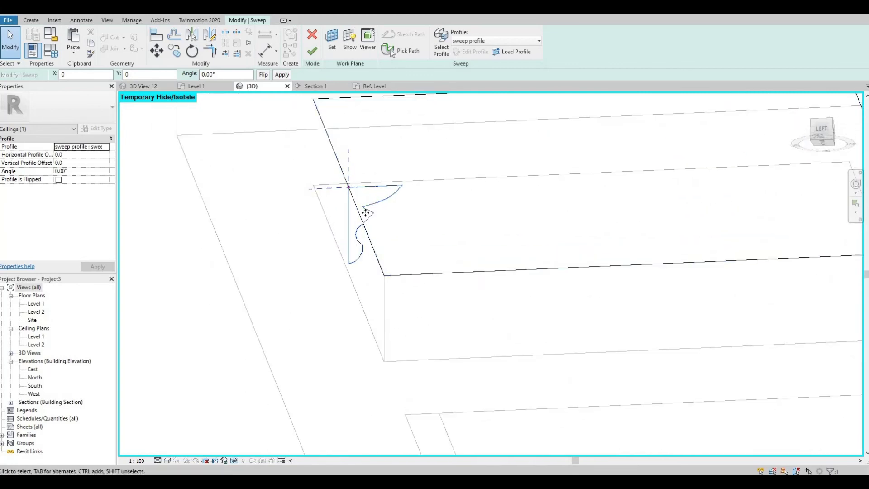
click(313, 55)
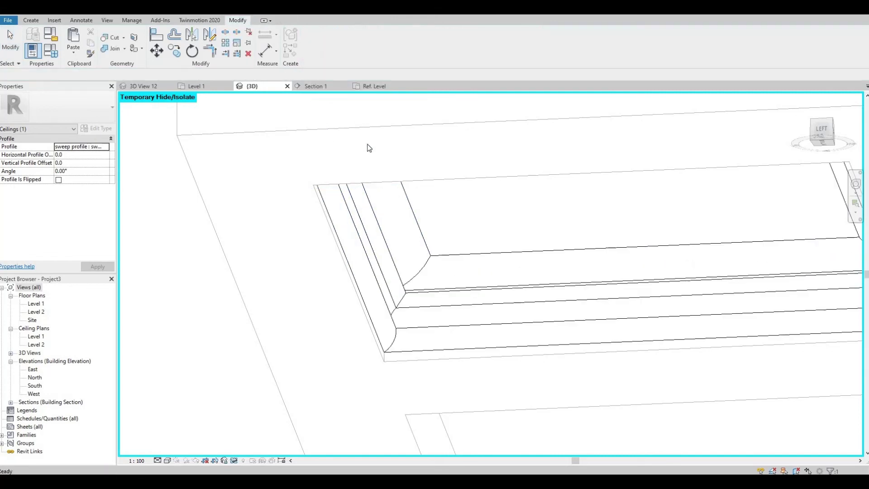
scroll(435, 295, down, 4)
Give the moulding sweep the Clad - White material.
key(Escape)
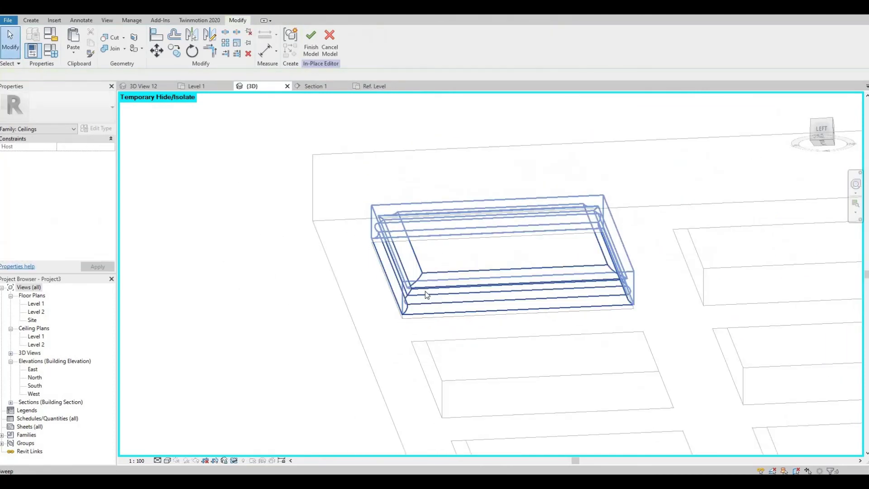
click(412, 281)
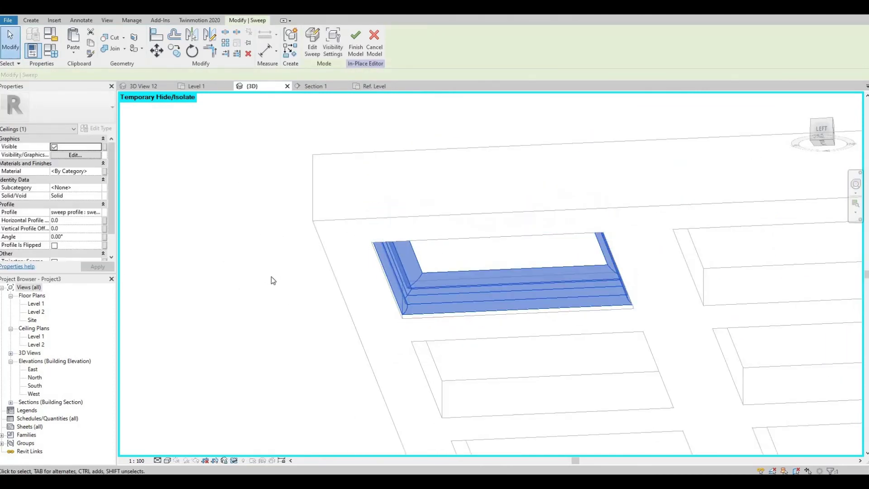
click(86, 171)
click(99, 171)
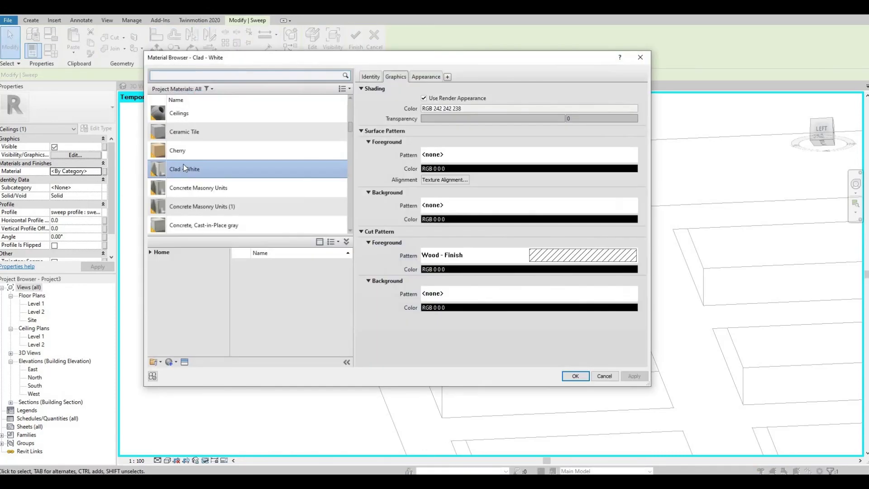
click(574, 376)
Finish the in-place Ceilings 1 model and orbit to view the moulding.
key(Escape)
click(309, 54)
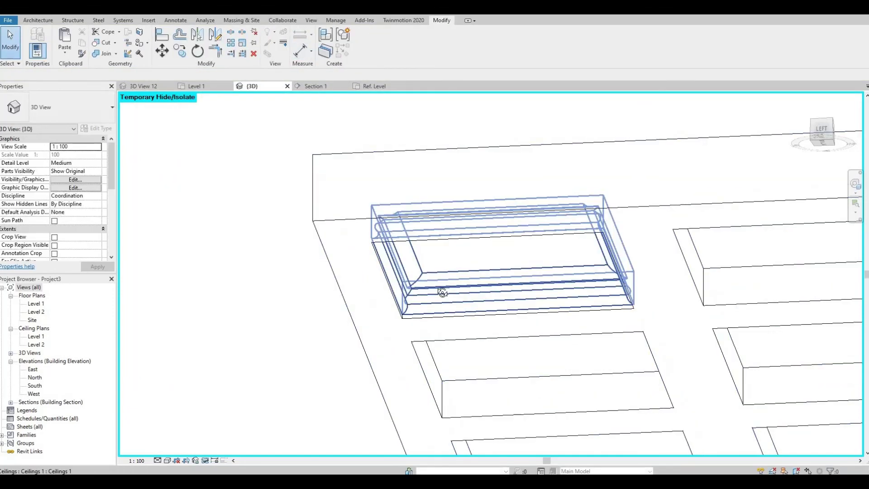
shift+middle_drag(435, 291, 353, 283)
scroll(411, 311, down, 5)
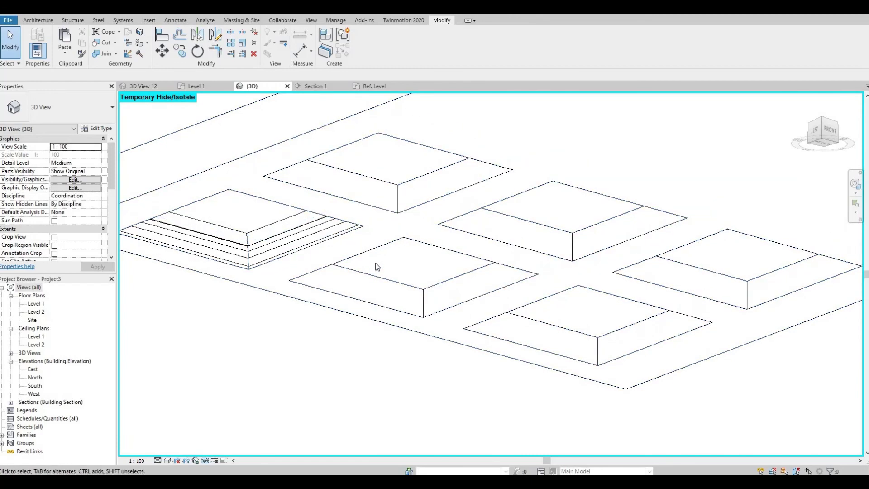
Add moulding sweeps to the remaining coffers and zoom in to check all six.
click(38, 19)
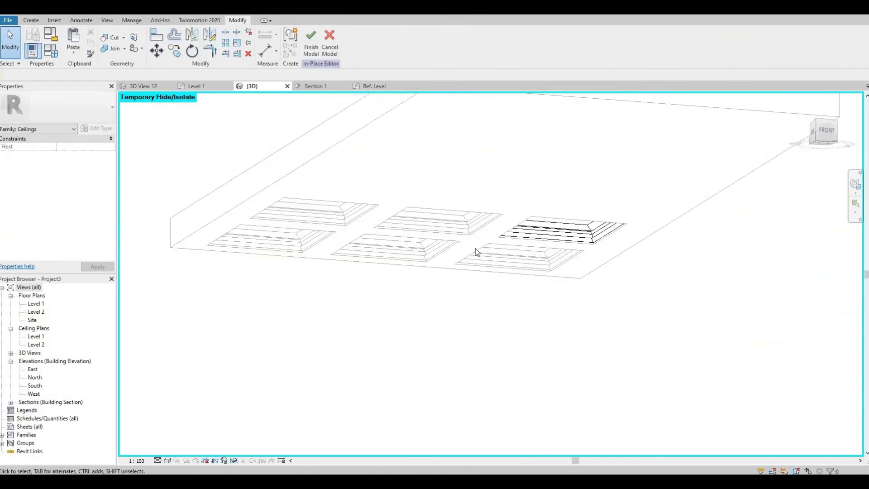
key(Escape)
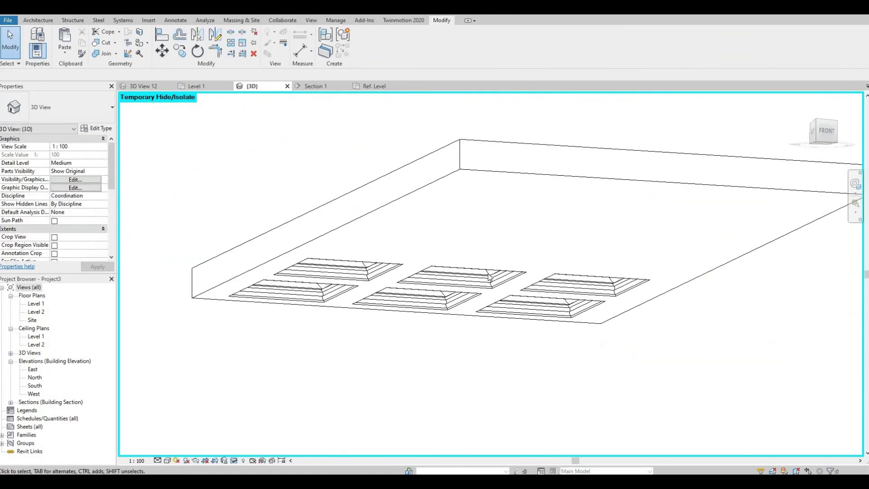
scroll(481, 230, up, 6)
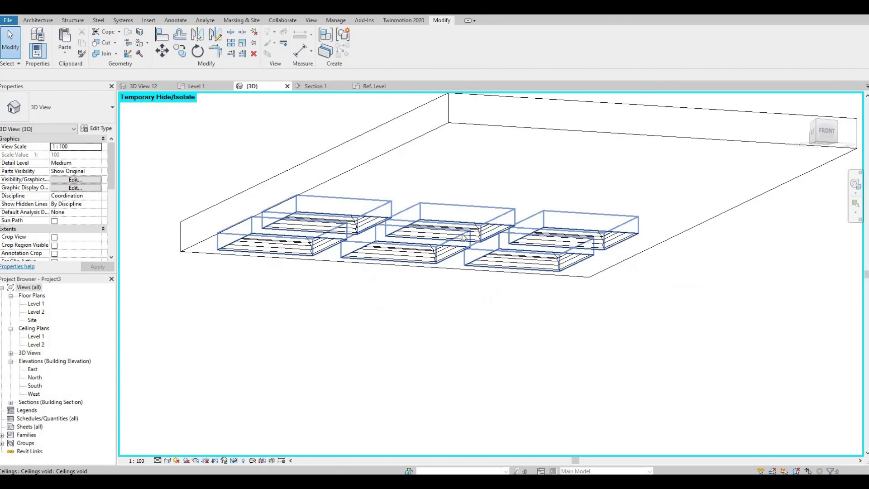
Set the 3D view's visual style to Shaded and orbit to see the coffers from another angle.
click(168, 460)
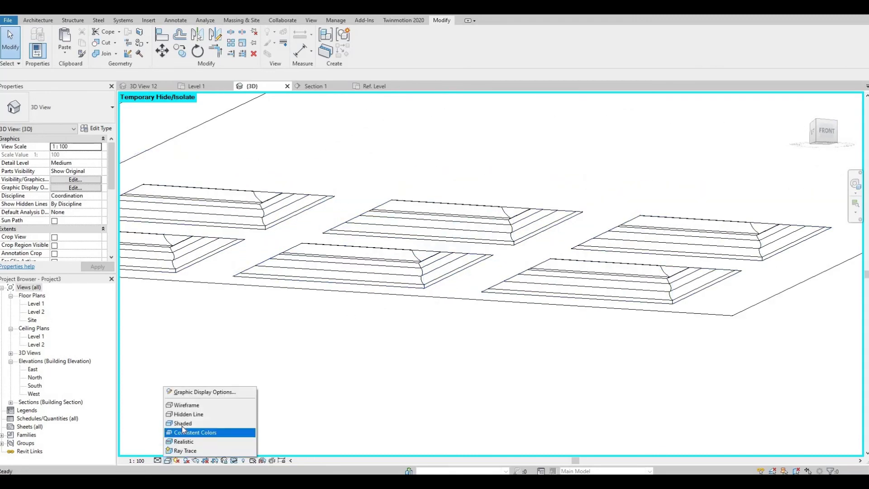
click(191, 422)
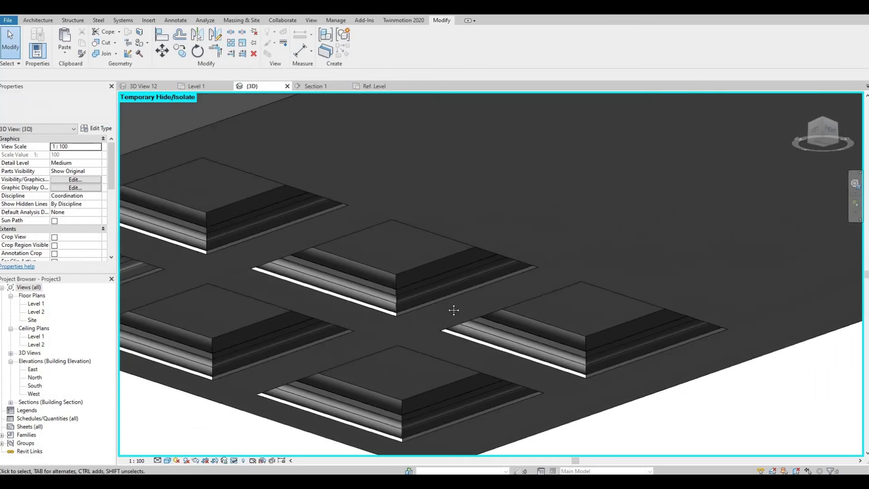
scroll(435, 263, up, 6)
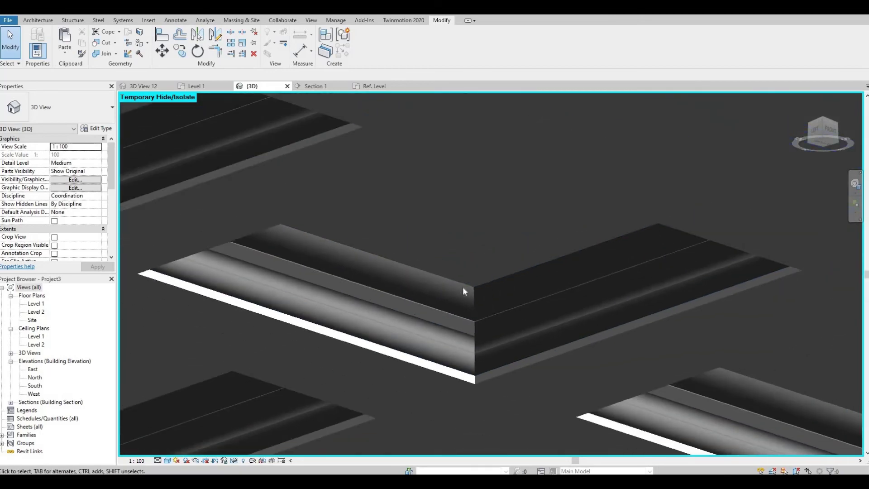
scroll(462, 287, down, 4)
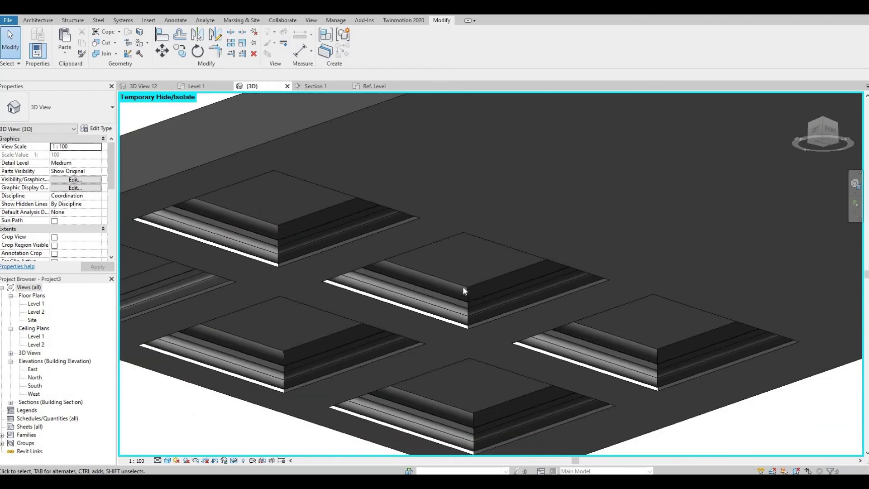
shift+middle_drag(462, 286, 223, 325)
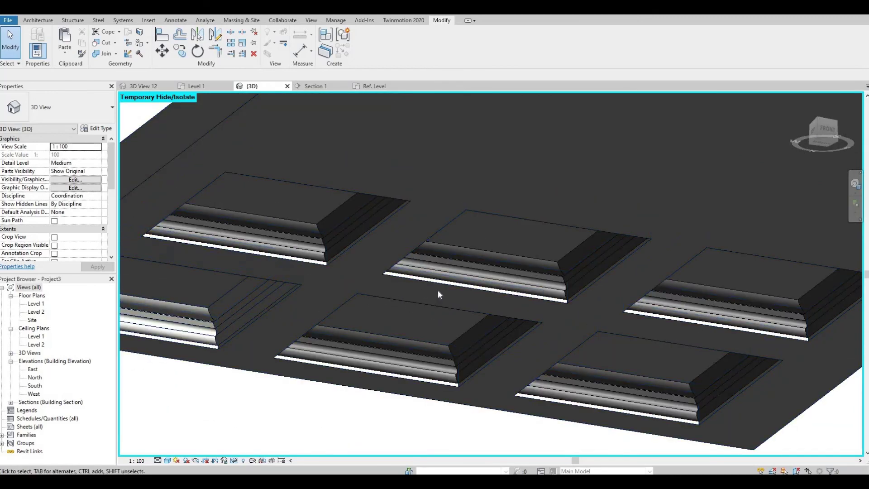